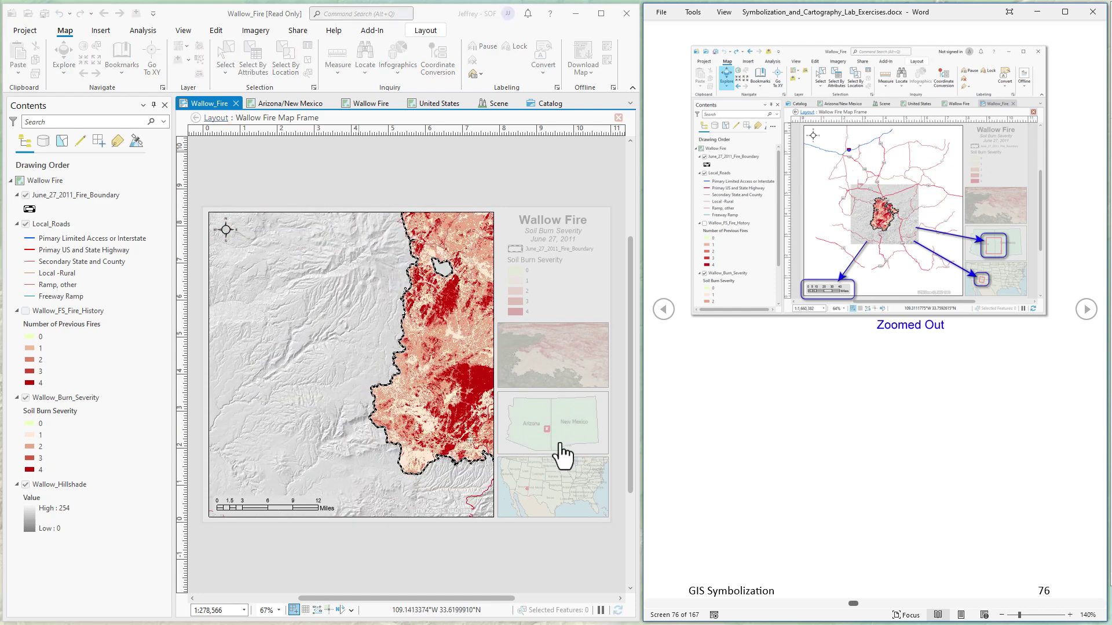
- Zoom the activated Wallow Fire map frame far out, and return it to the June_27_2011_Fire_Boundary layer's extent
drag(421, 403, 273, 432)
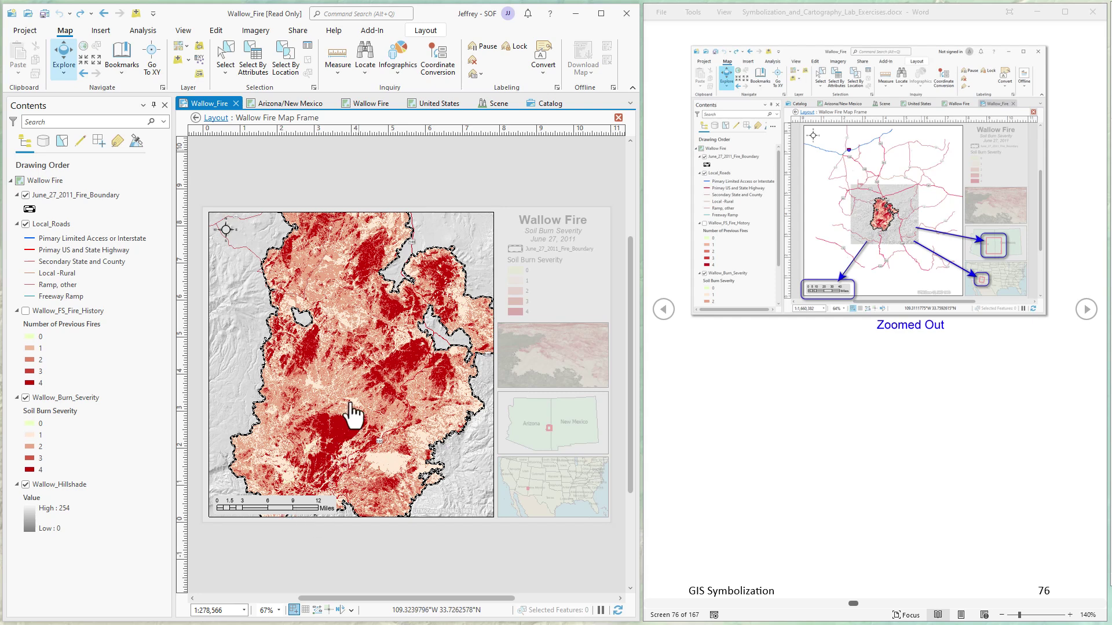
scroll(351, 412, down, 3)
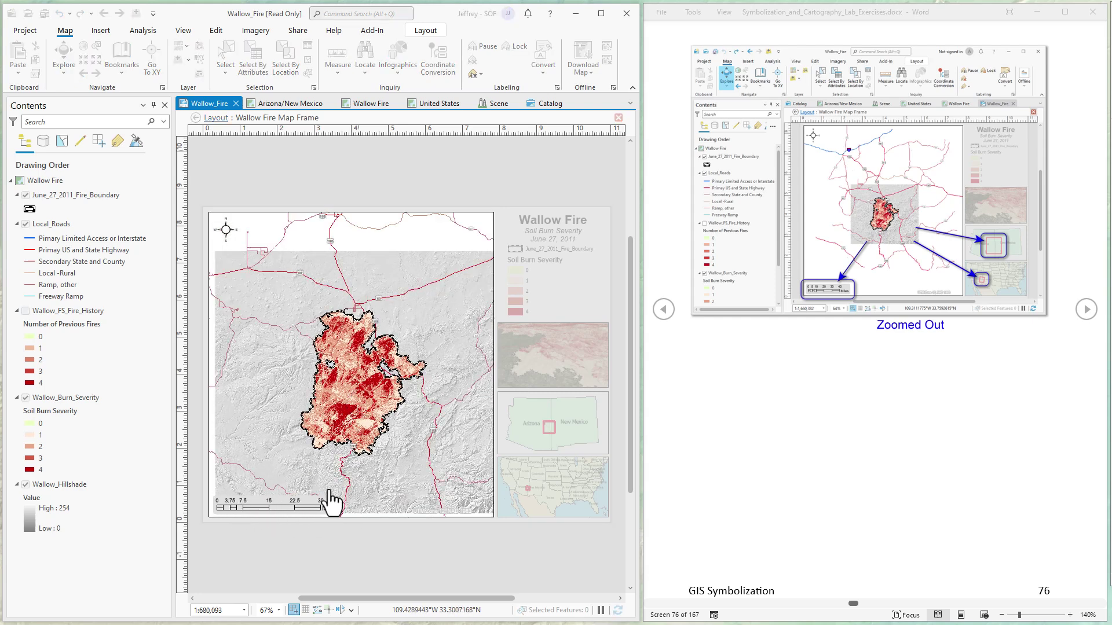
scroll(343, 411, down, 4)
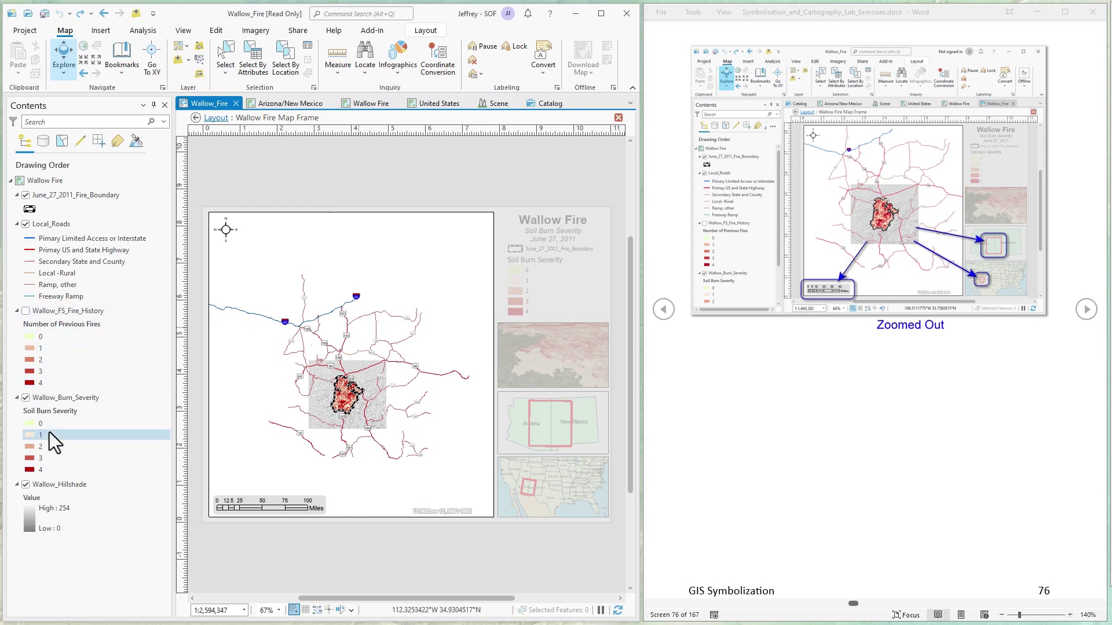
click(59, 194)
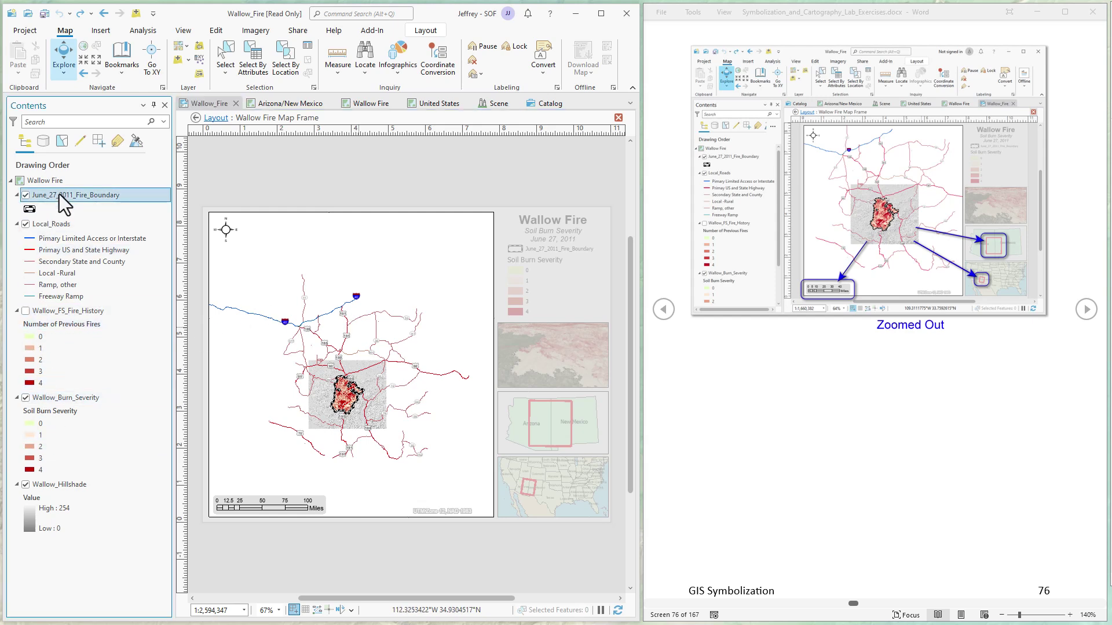
right_click(59, 193)
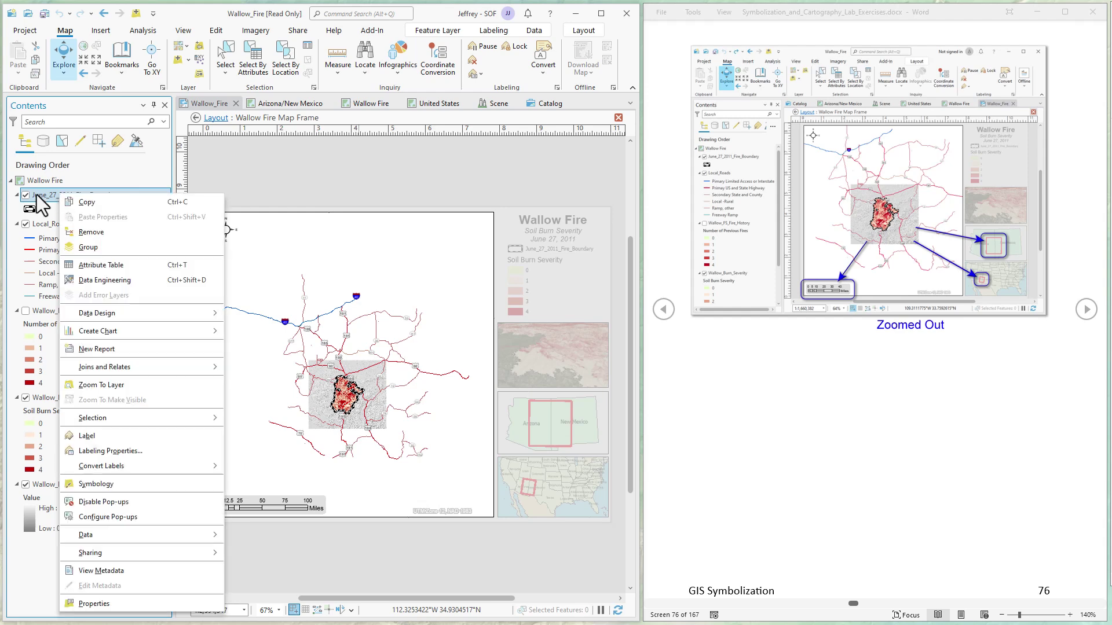
click(107, 385)
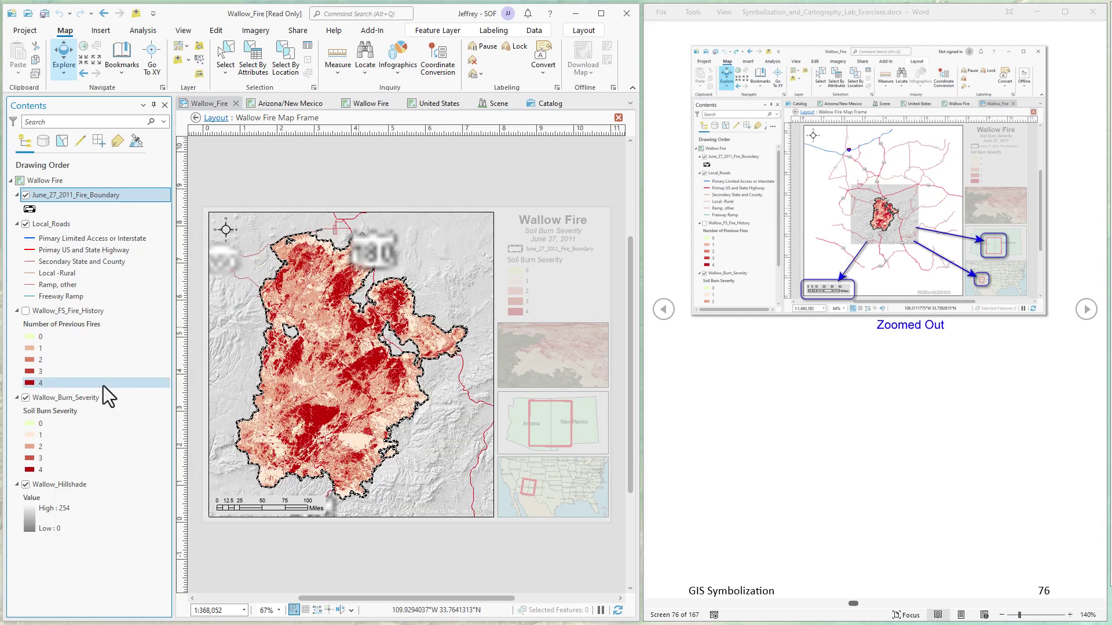
- Advance the lab instructions to page 77 and return to the layout, focusing on the north arrow
click(1085, 309)
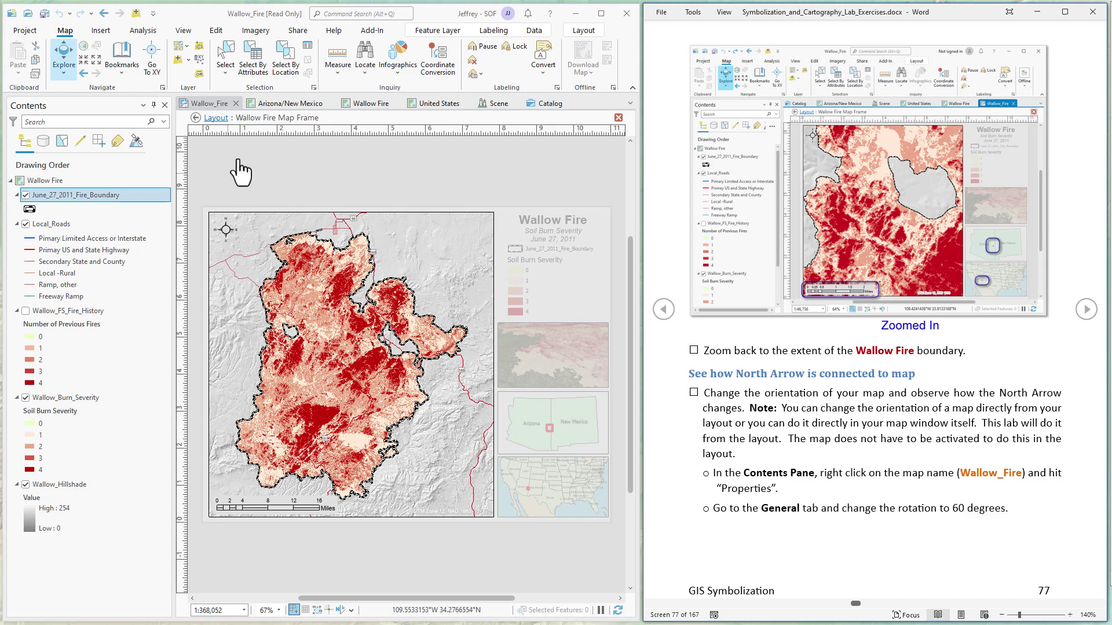
click(216, 123)
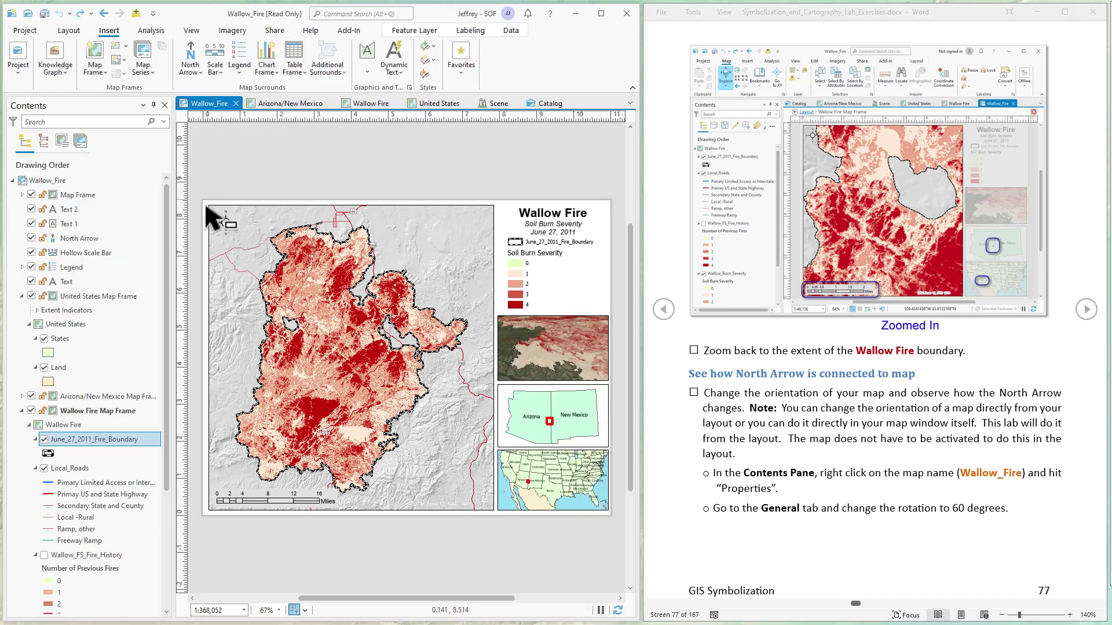
scroll(211, 218, up, 4)
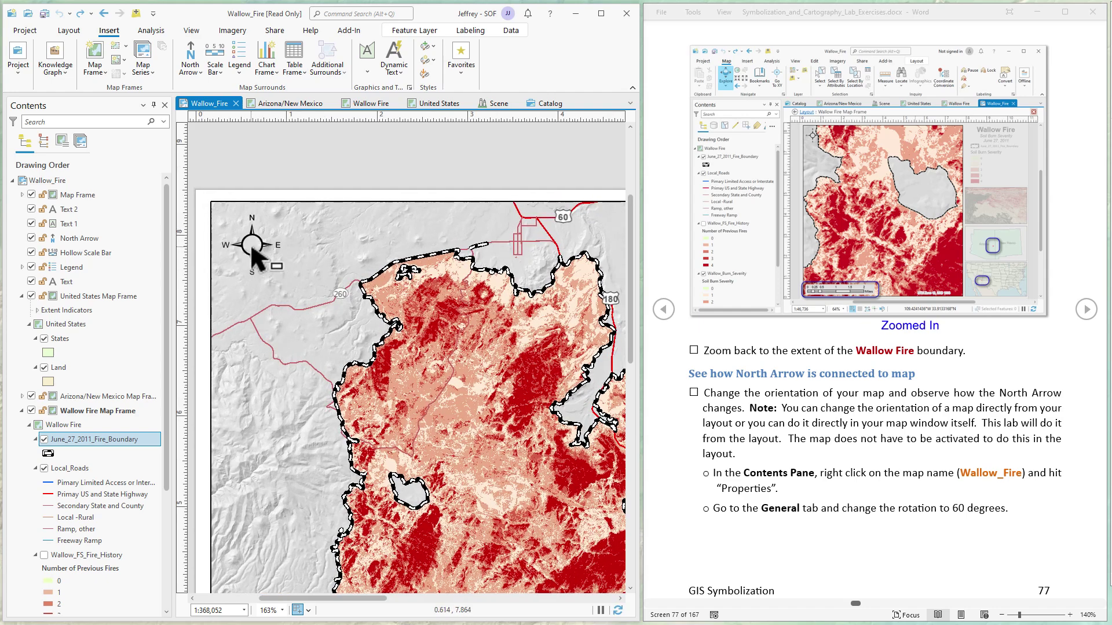
- With the Wallow Fire map frame activated, set the map's rotation to 60 degrees and return to the layout
click(384, 238)
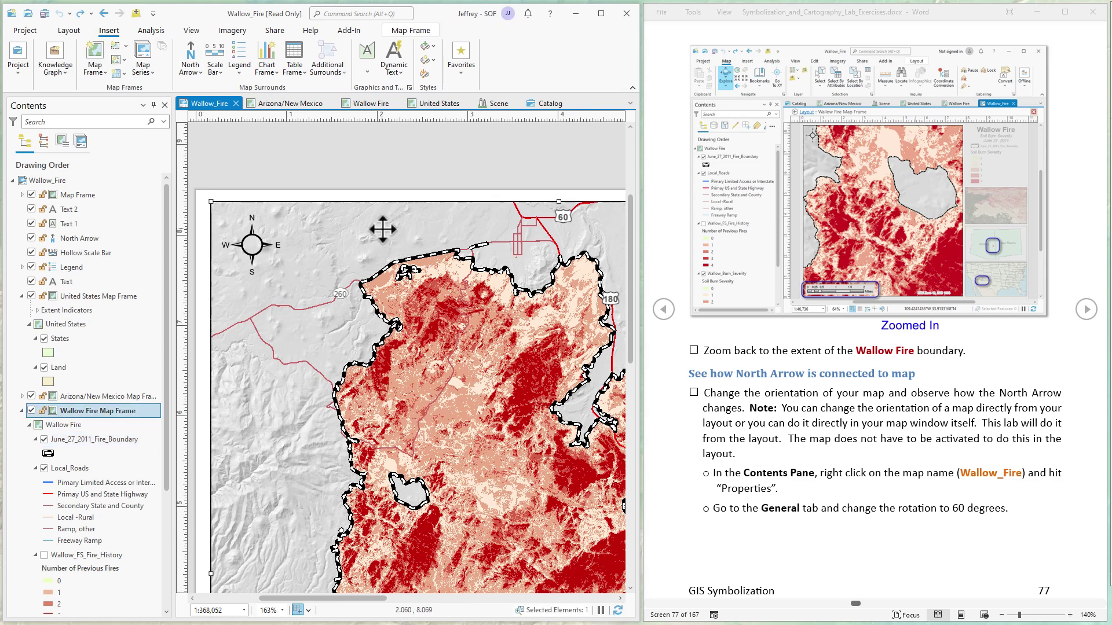
right_click(383, 230)
click(418, 237)
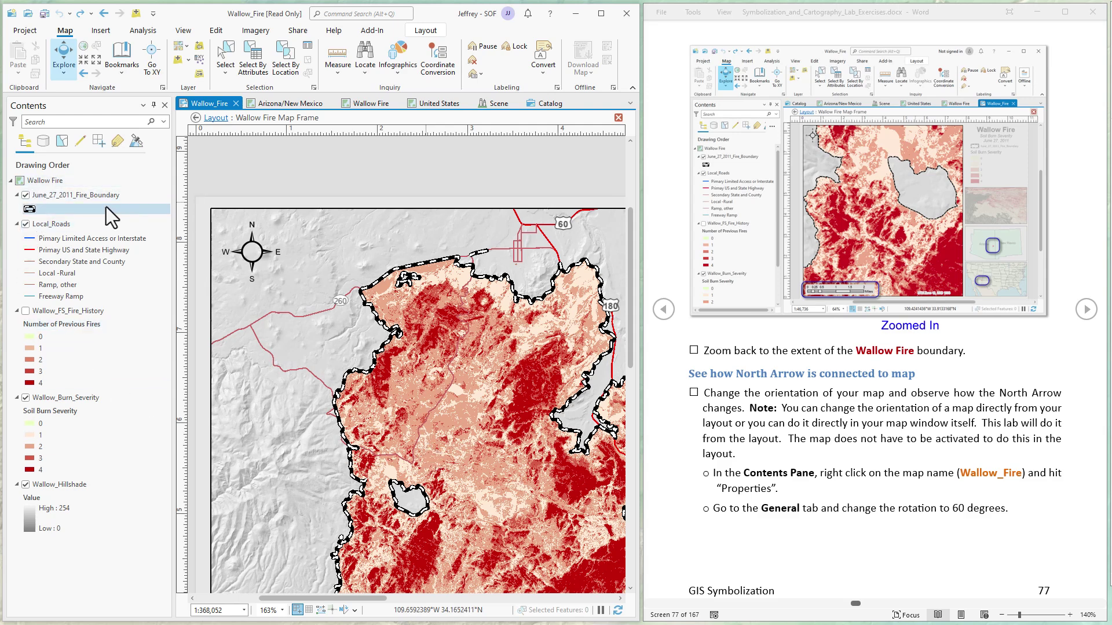
click(43, 181)
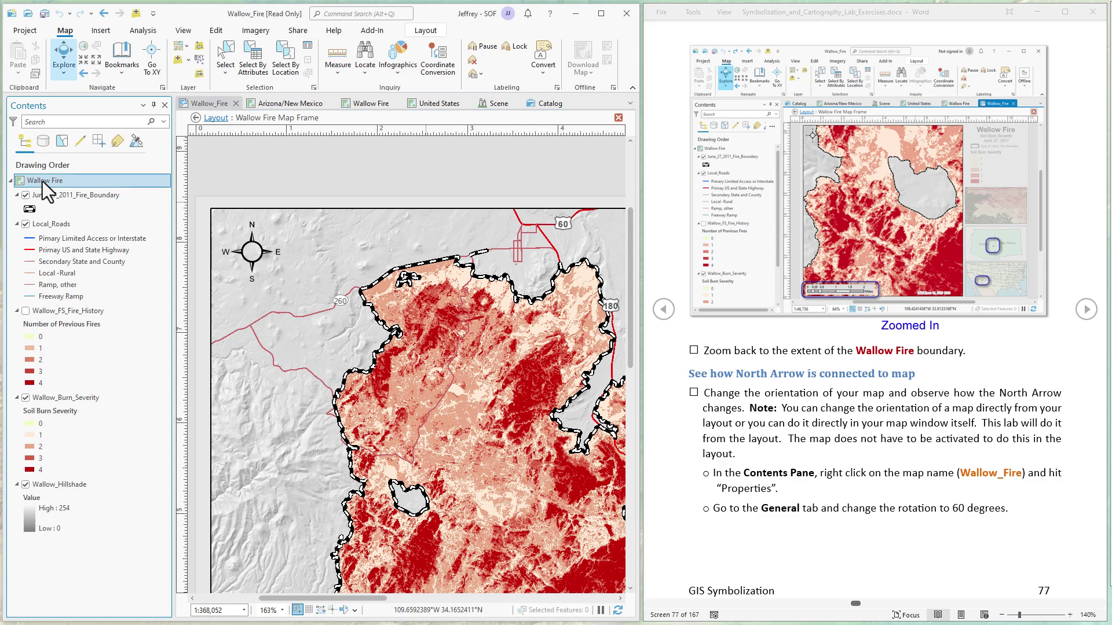
right_click(41, 182)
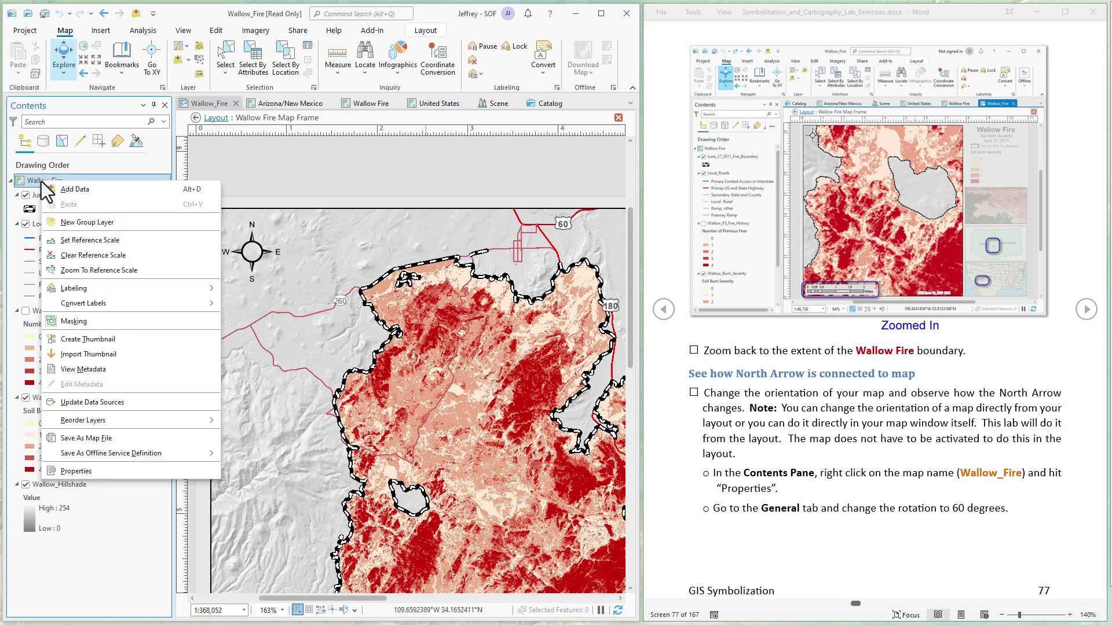
click(83, 472)
drag(1025, 145, 359, 99)
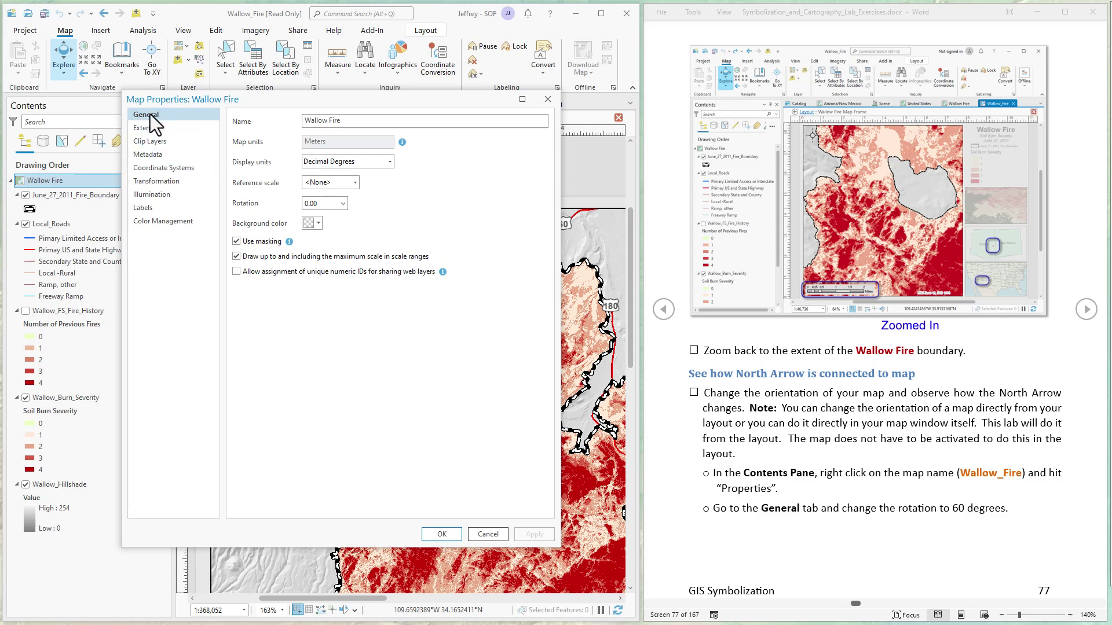
click(313, 204)
text(6)
click(440, 535)
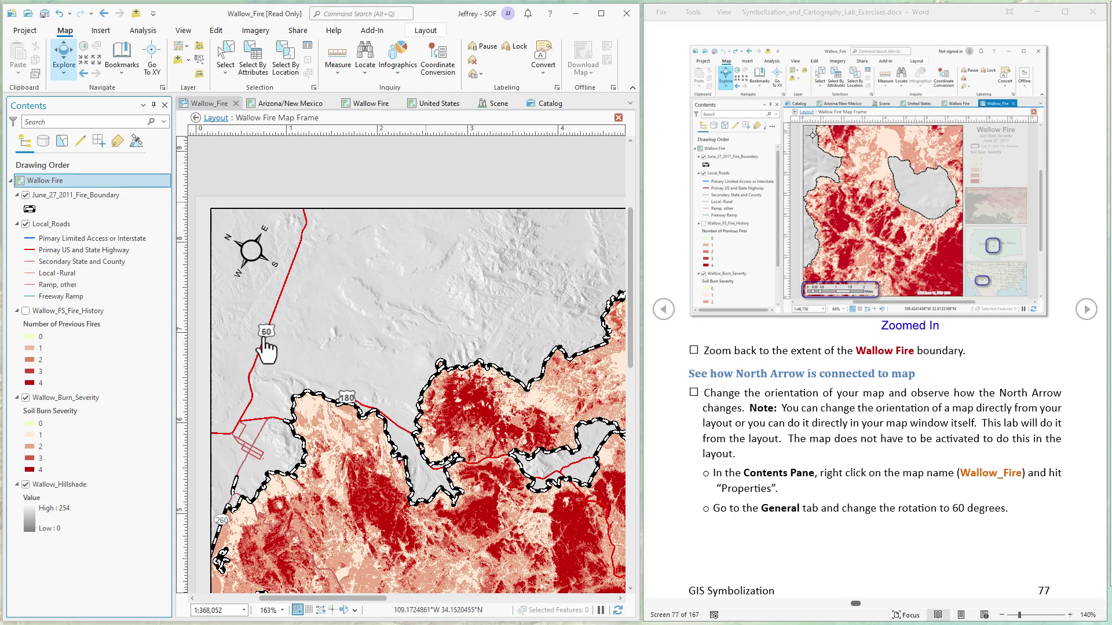
click(226, 174)
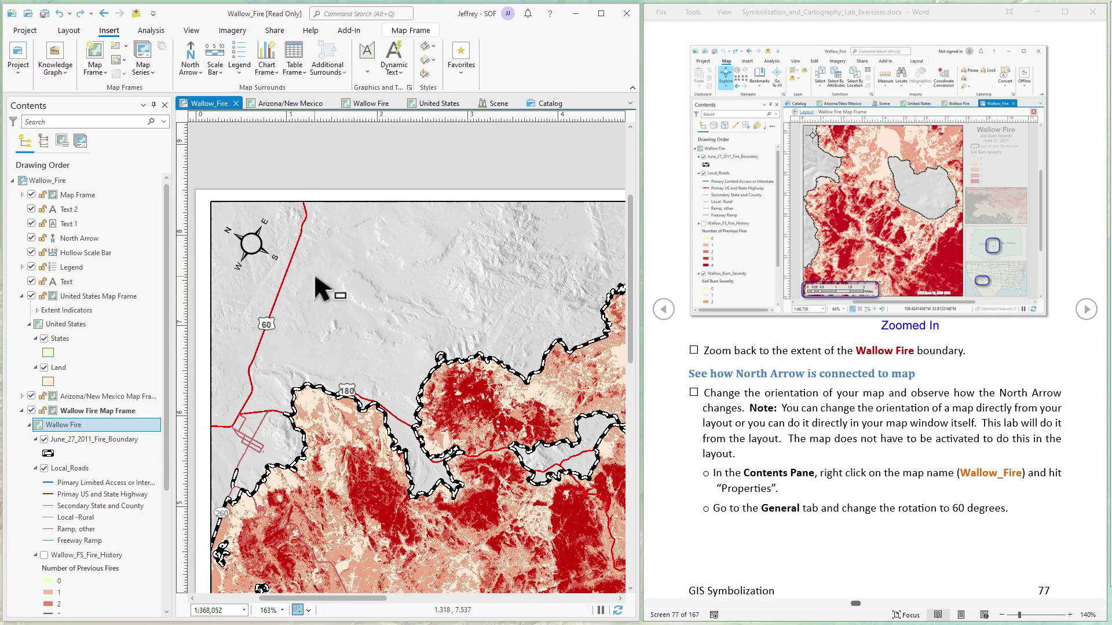
scroll(325, 288, down, 4)
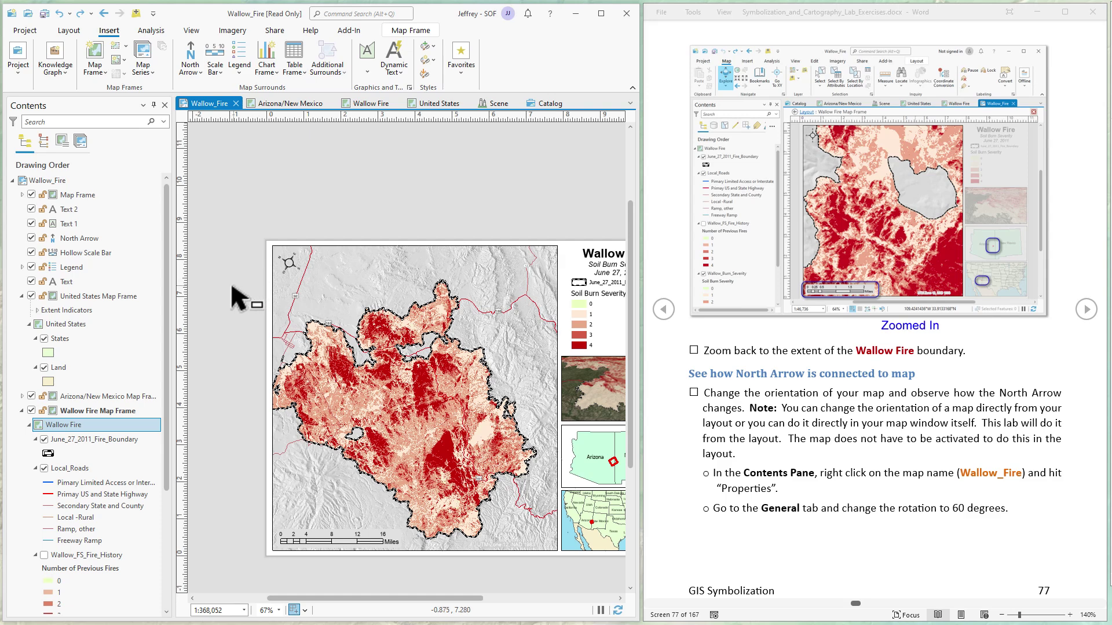
- Reset the Wallow Fire map's rotation to 0 degrees in its properties
right_click(83, 425)
click(113, 410)
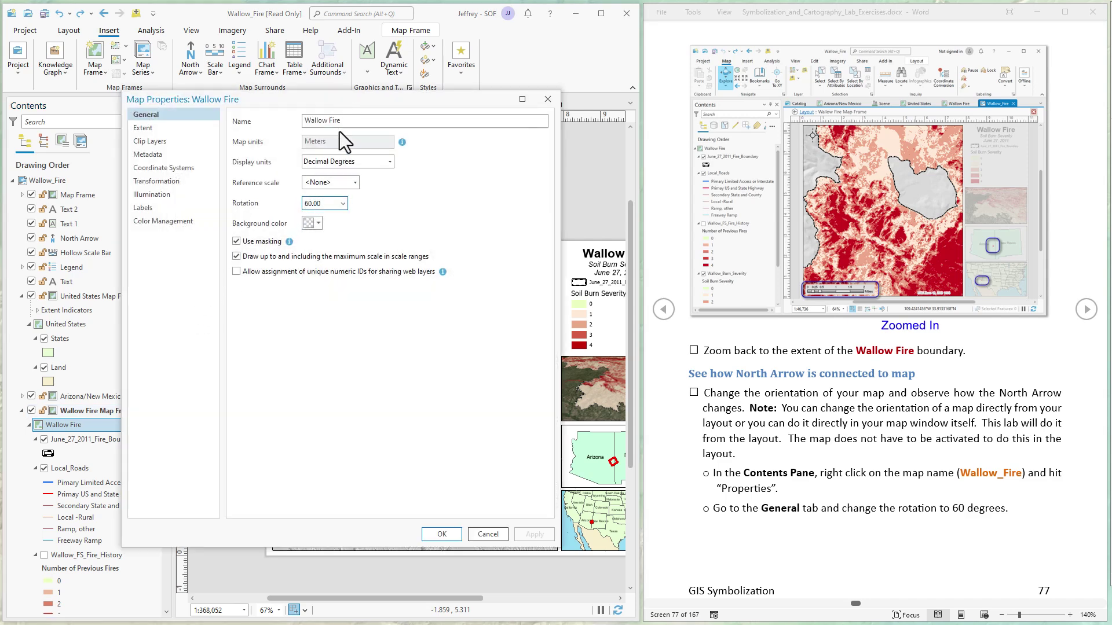
key(Delete)
click(430, 538)
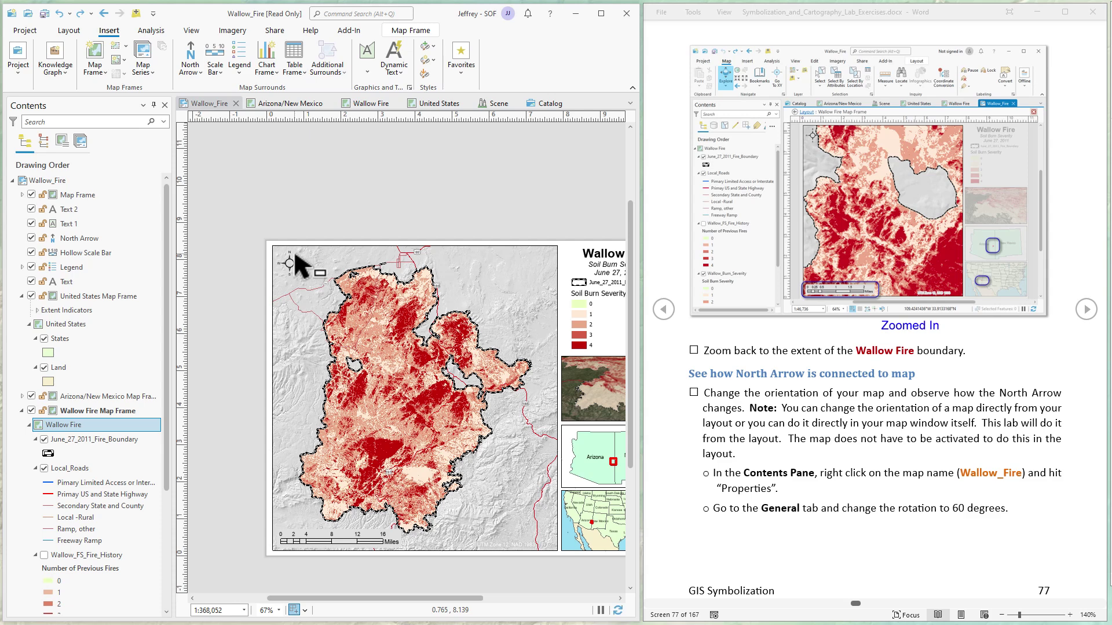
- Advance the lab instructions to page 79 and expand the layout's Legend element to show its legend items
click(1084, 311)
click(1085, 311)
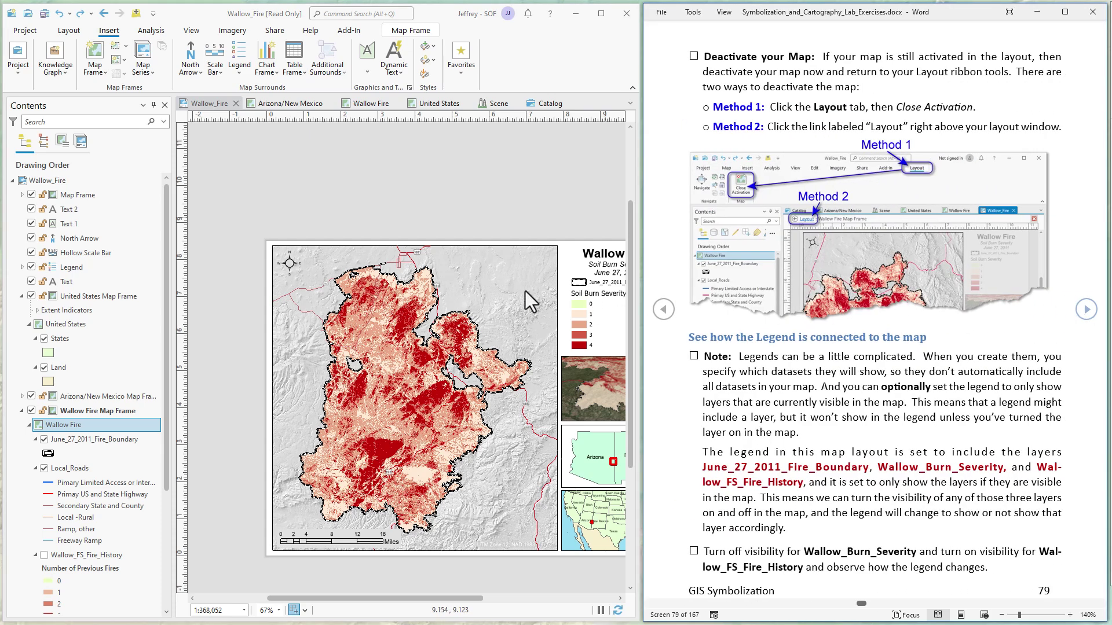
drag(471, 298, 395, 255)
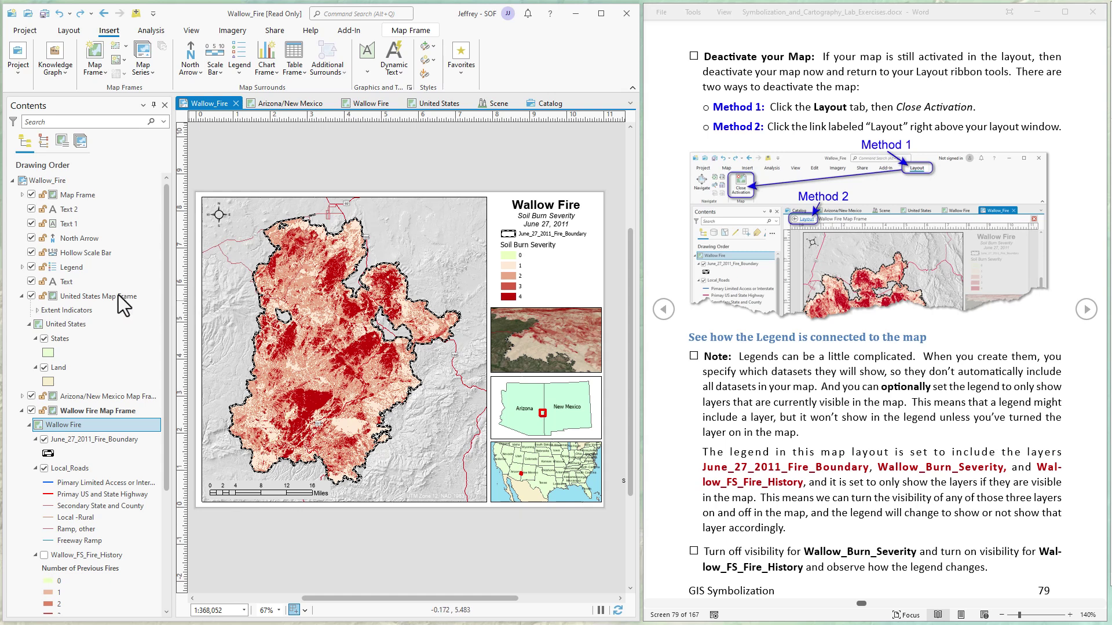
click(88, 267)
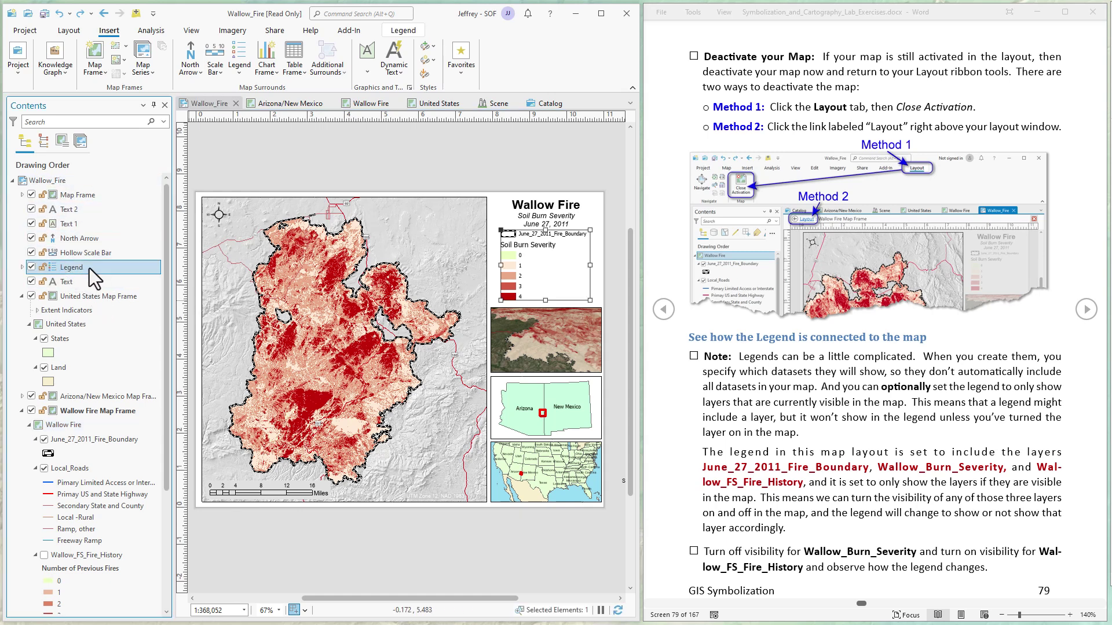
click(22, 267)
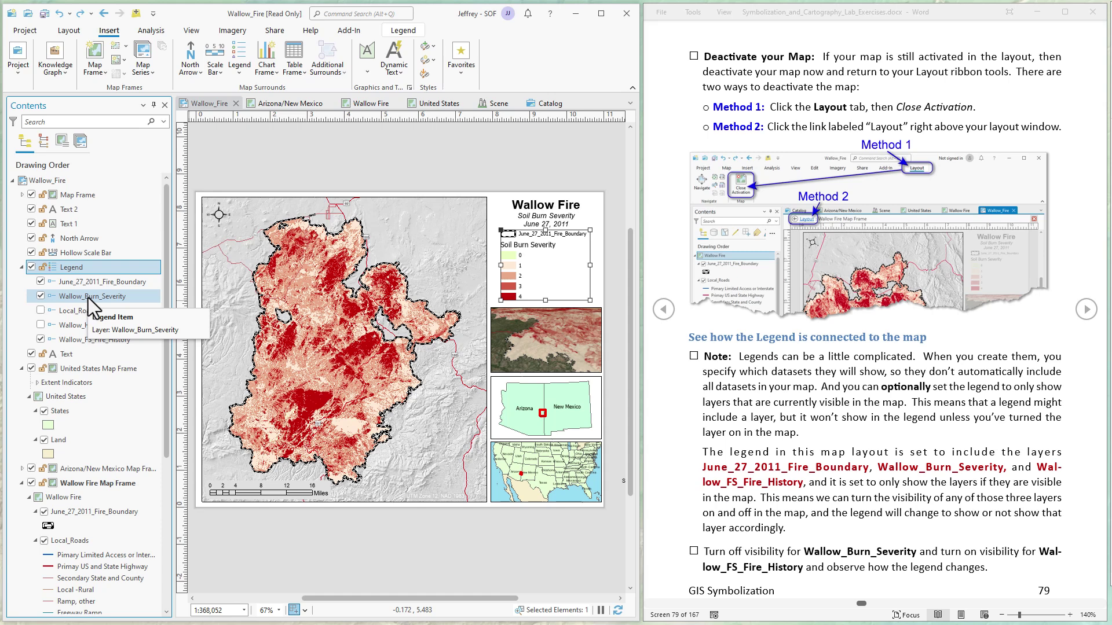
- Turn off Wallow_Burn_Severity and turn on Wallow_FS_Fire_History in the Wallow Fire map
scroll(70, 491, down, 5)
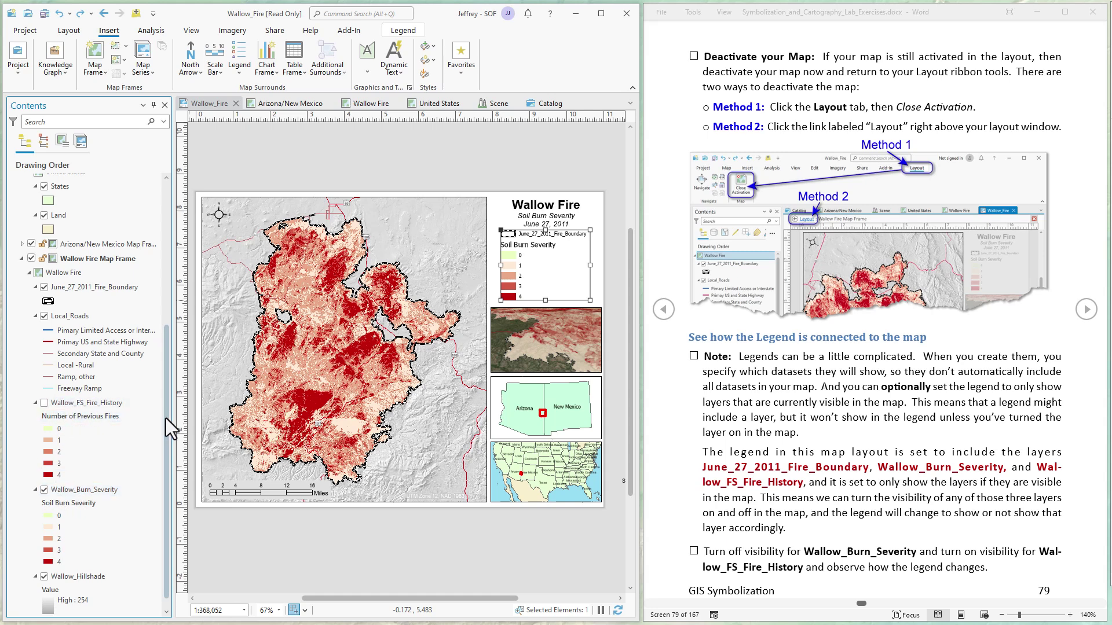
drag(165, 418, 170, 285)
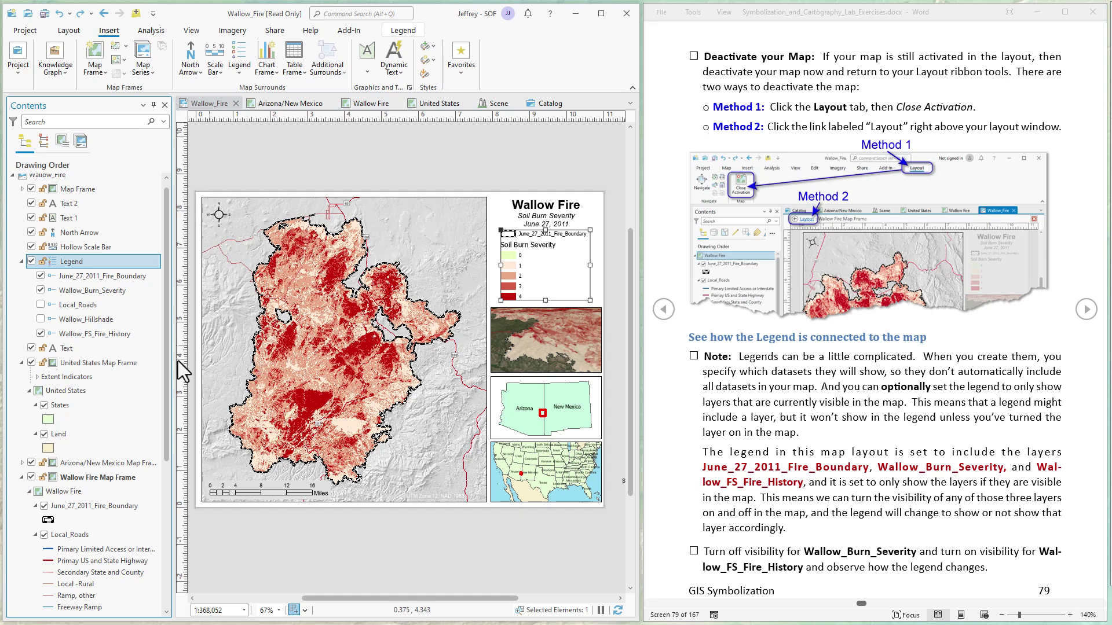
drag(165, 377, 169, 509)
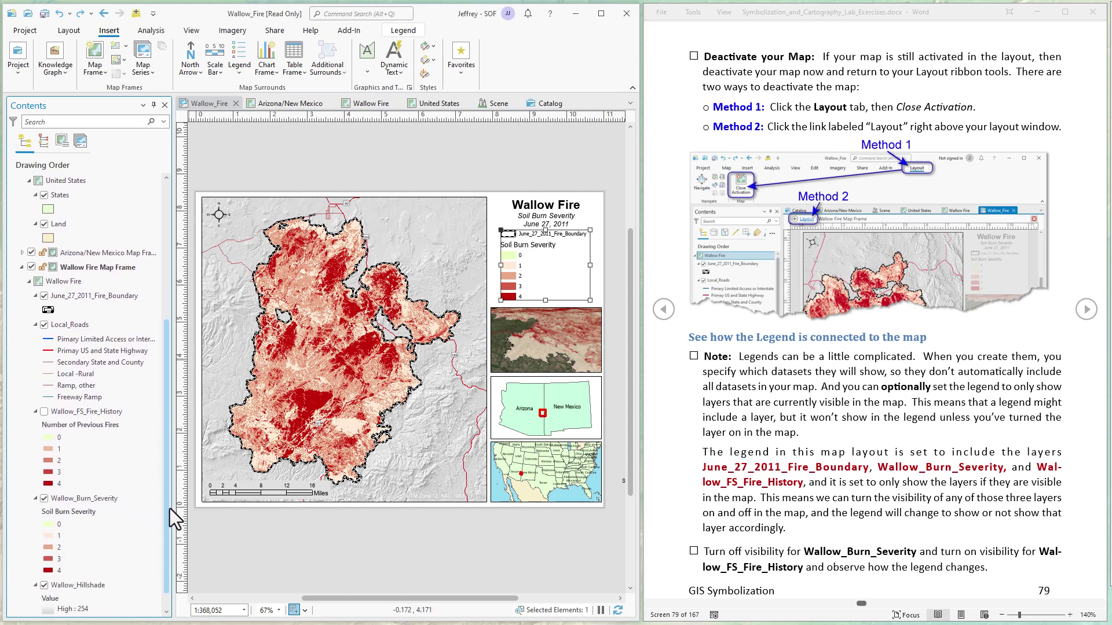
click(45, 499)
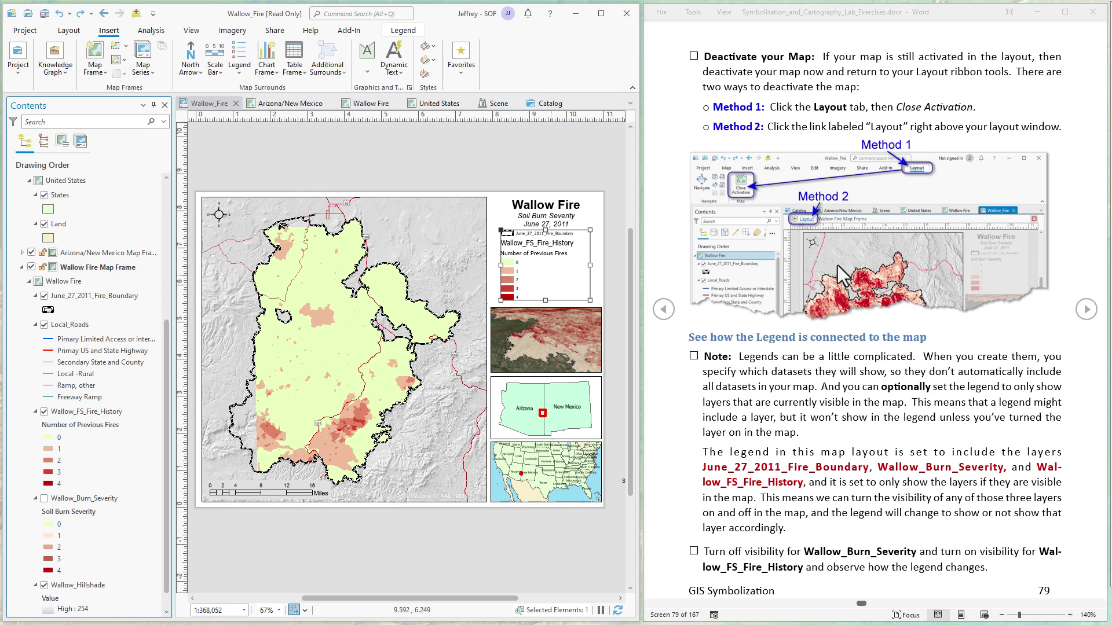
- Advance the lab instructions to page 80 and rename the Wallow_FS_Fire_History layer as Fire History
click(1081, 314)
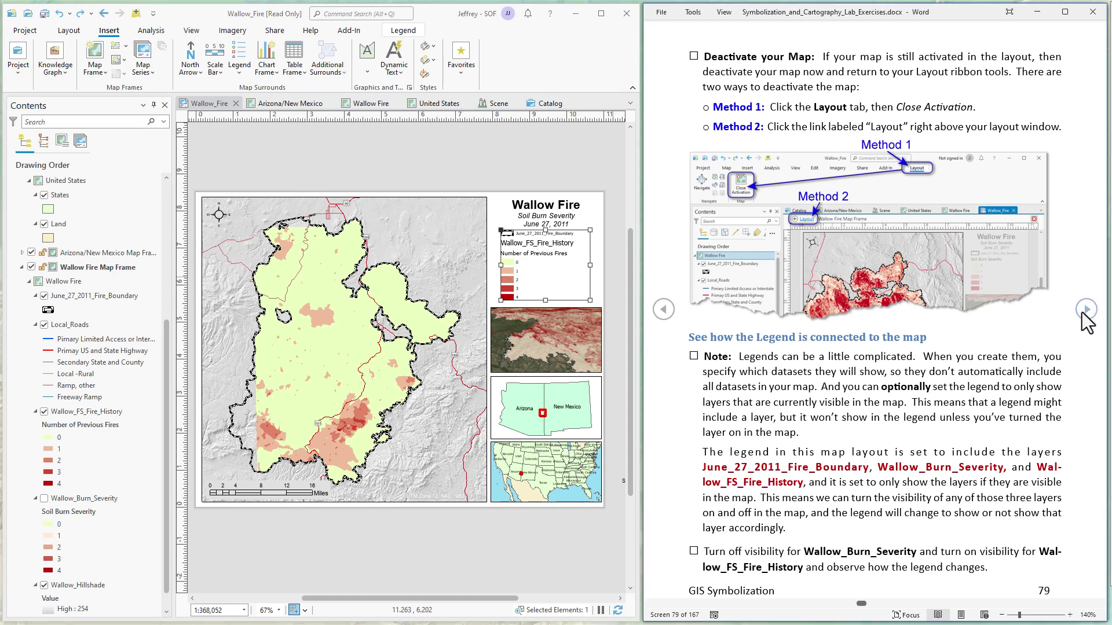
click(1082, 312)
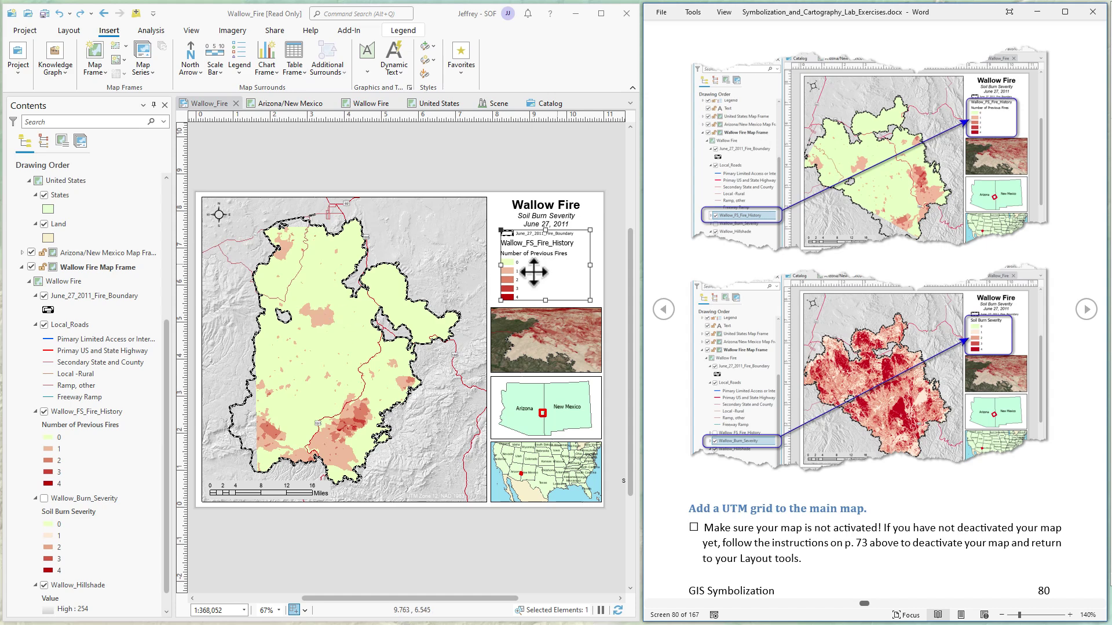
click(82, 413)
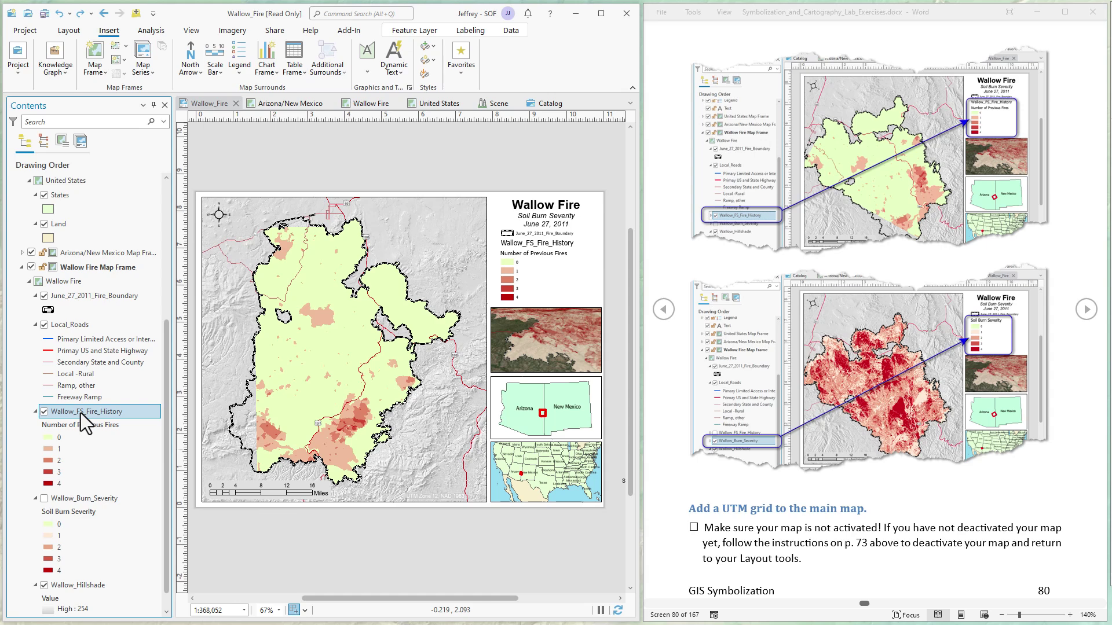
click(119, 412)
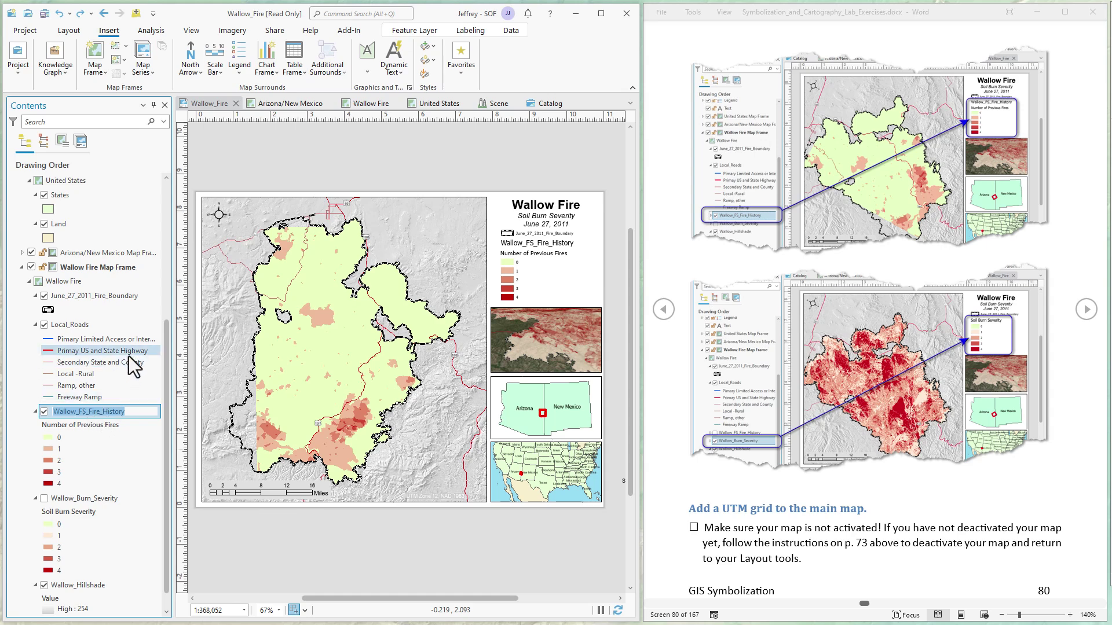
text(Fire)
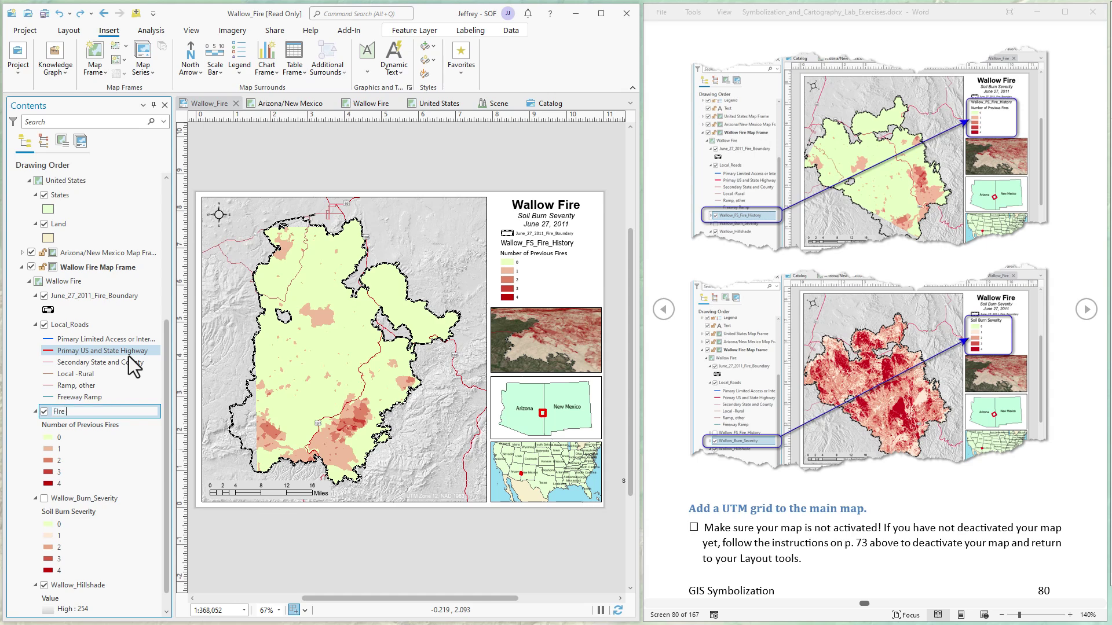
key(BackSpace)
key(BackSpace)
key(BackSpace)
key(BackSpace)
text(ire History)
click(124, 396)
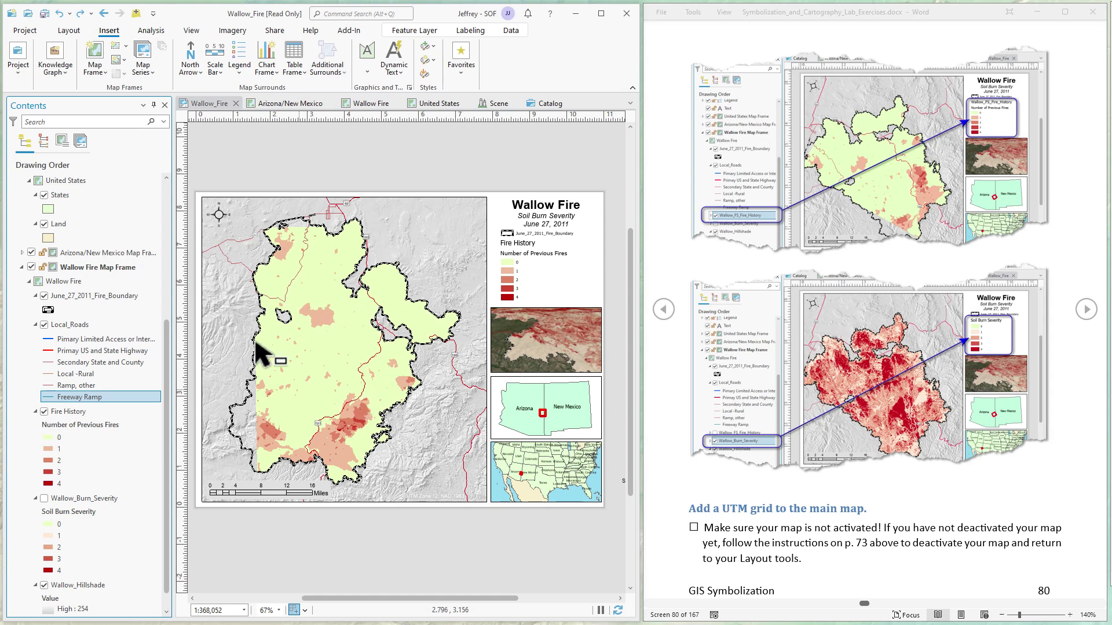
- Switch layer visibility from Fire History back to Wallow_Burn_Severity, and advance the lab instructions to page 81
click(44, 412)
click(44, 498)
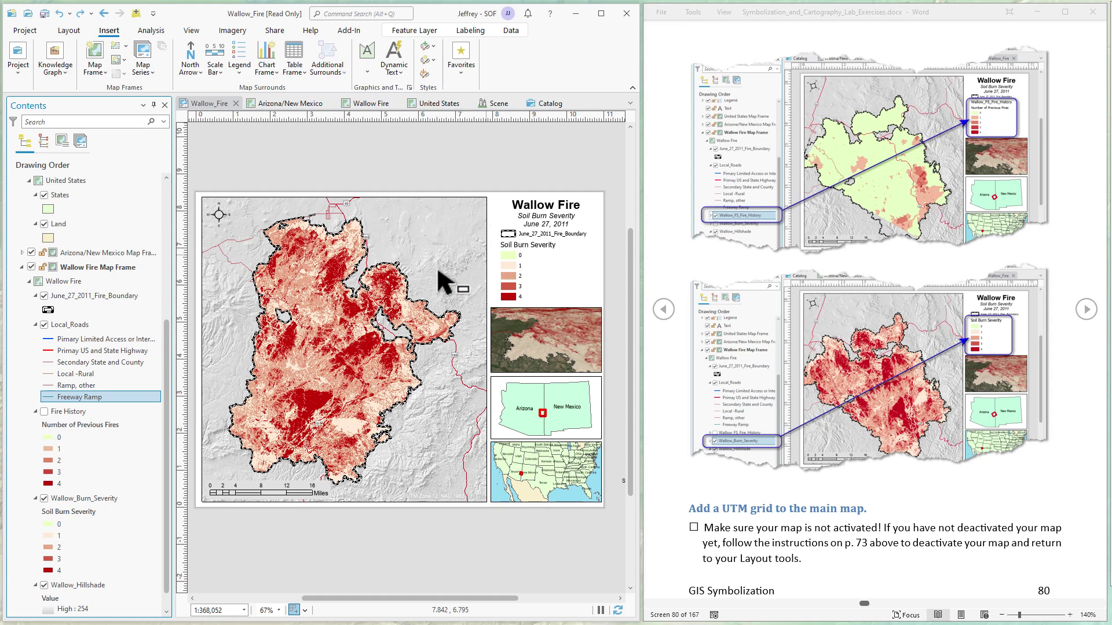
click(1086, 309)
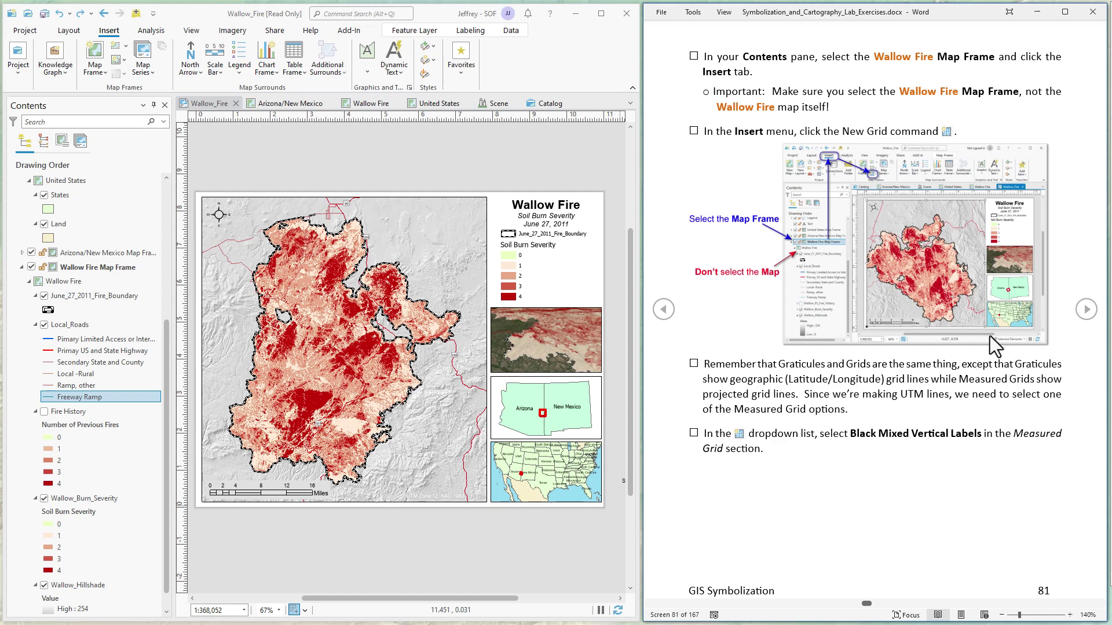
- Select the Wallow Fire Map Frame, not the map itself, and open the choice of grids that can be inserted
click(78, 269)
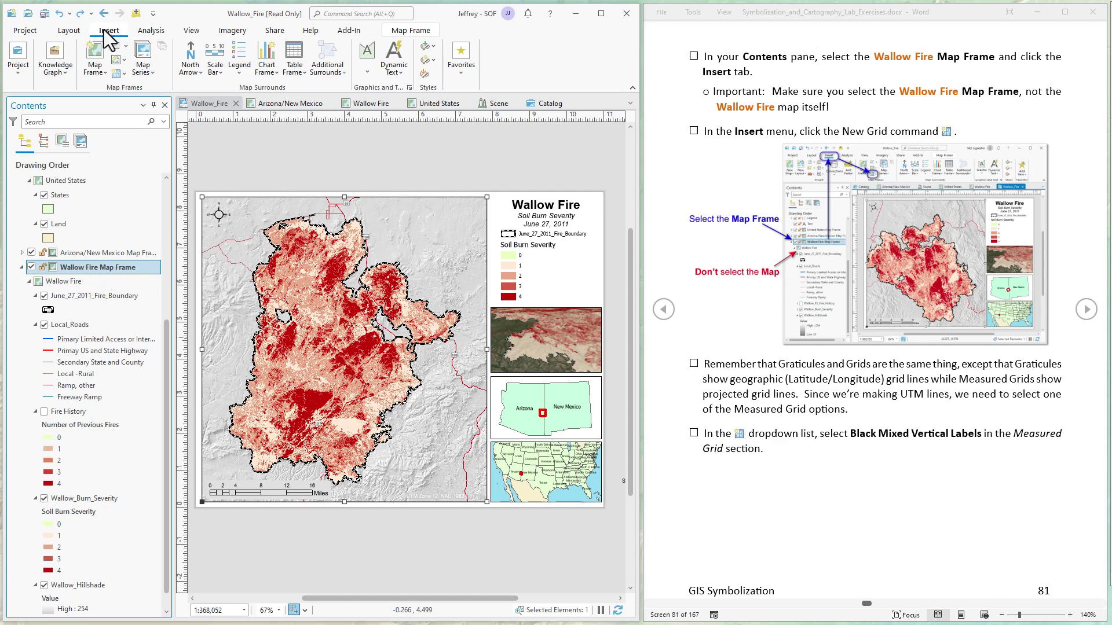
click(121, 77)
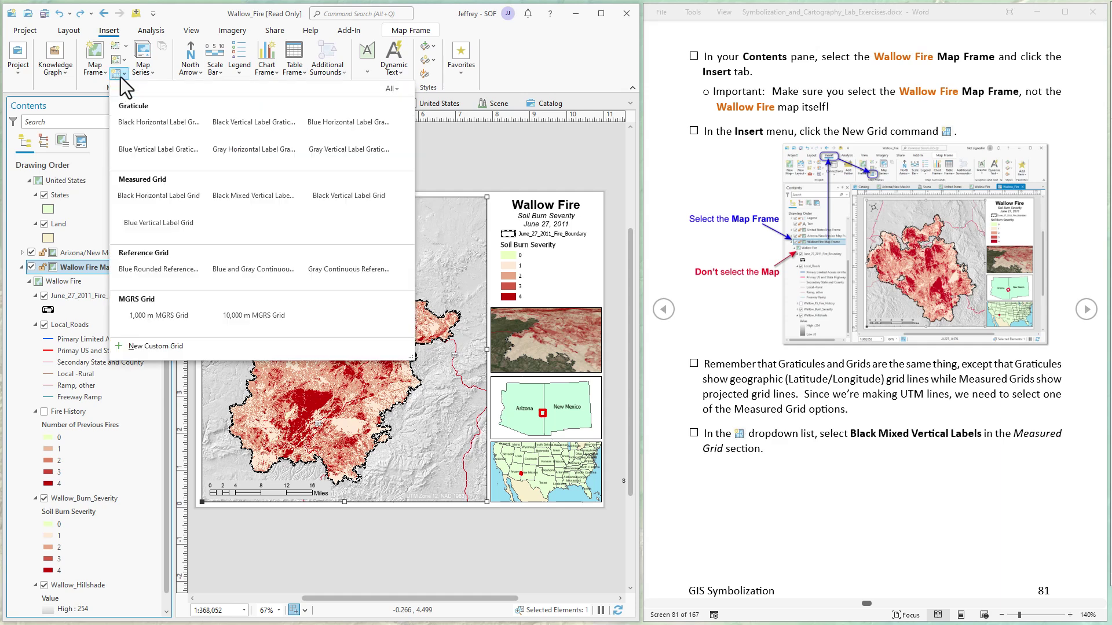
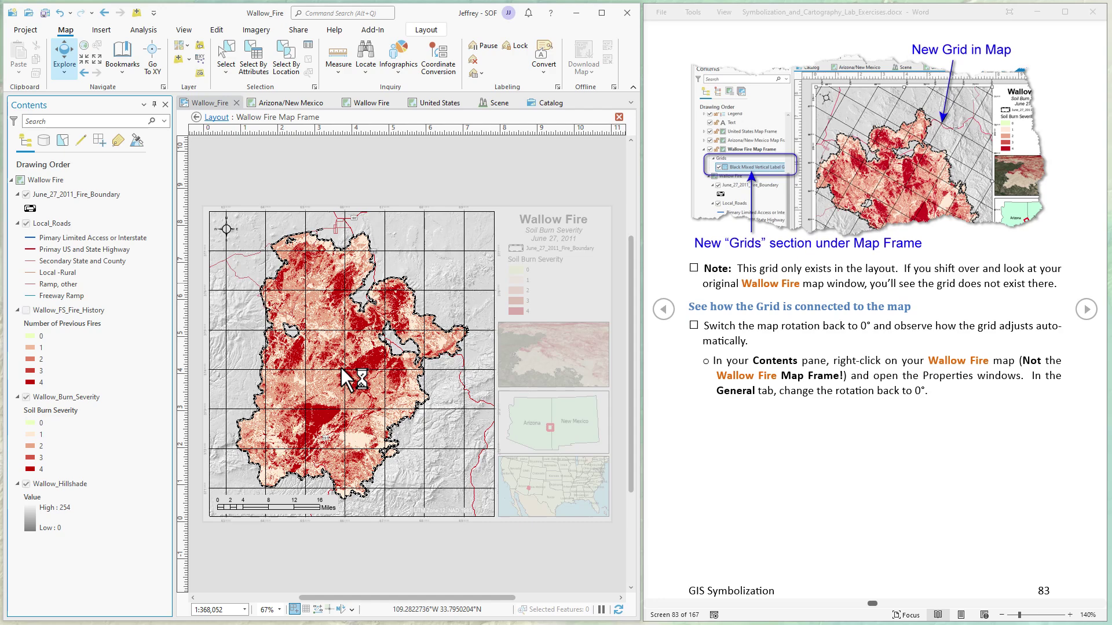
- Zoom the activated map out to examine how the grid adapts, zoom back to the June_27_2011_Fire_Boundary layer, and return to the layout
scroll(342, 367, down, 3)
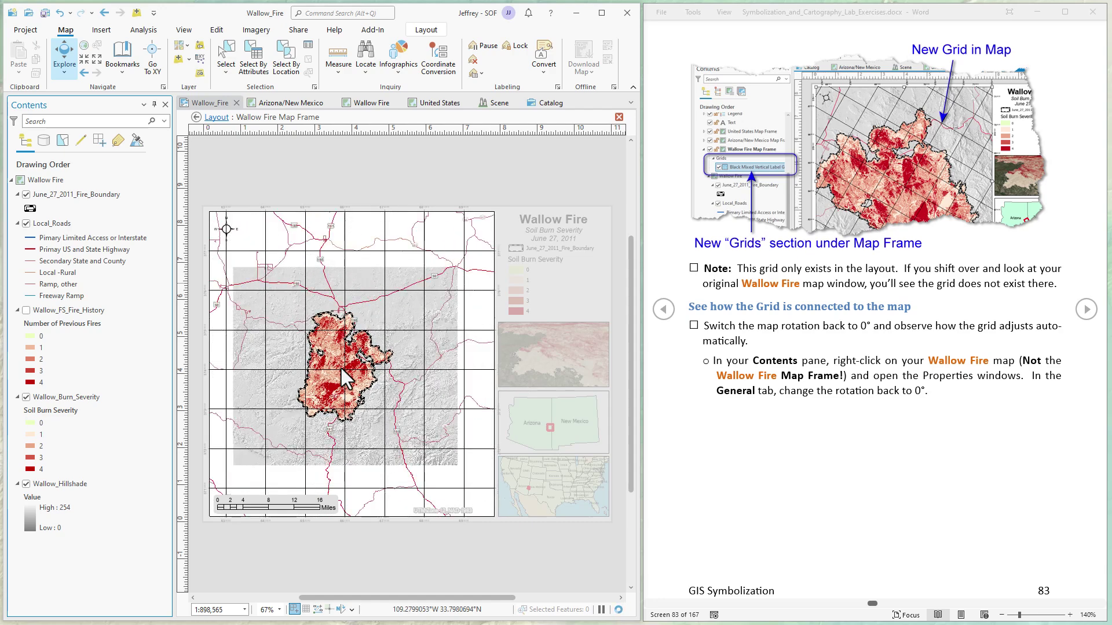
scroll(342, 369, down, 2)
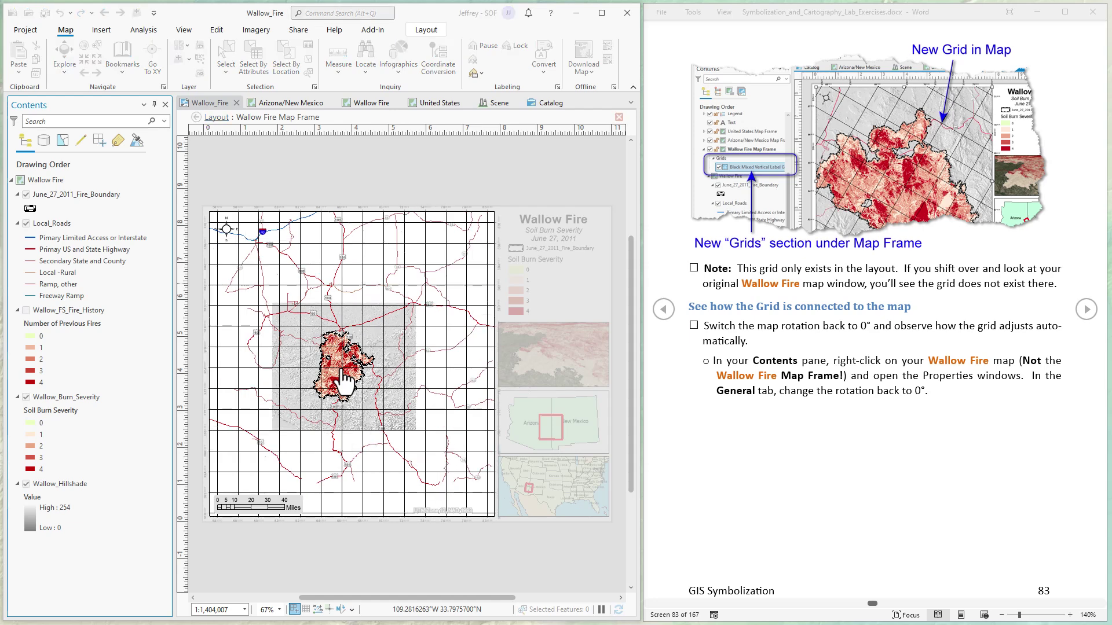
right_click(67, 193)
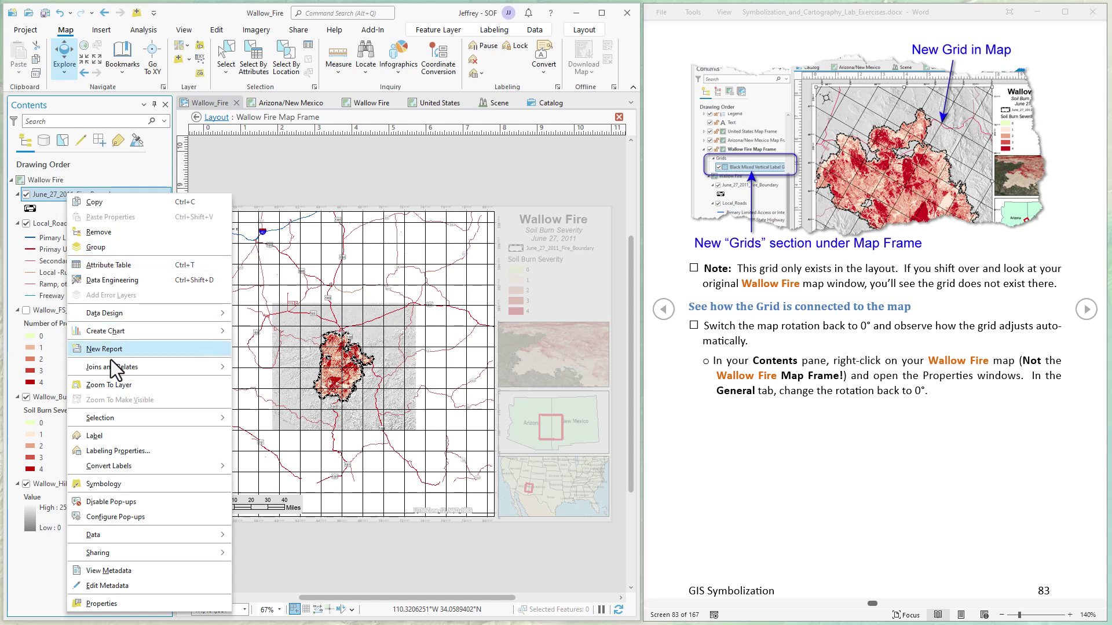
click(114, 385)
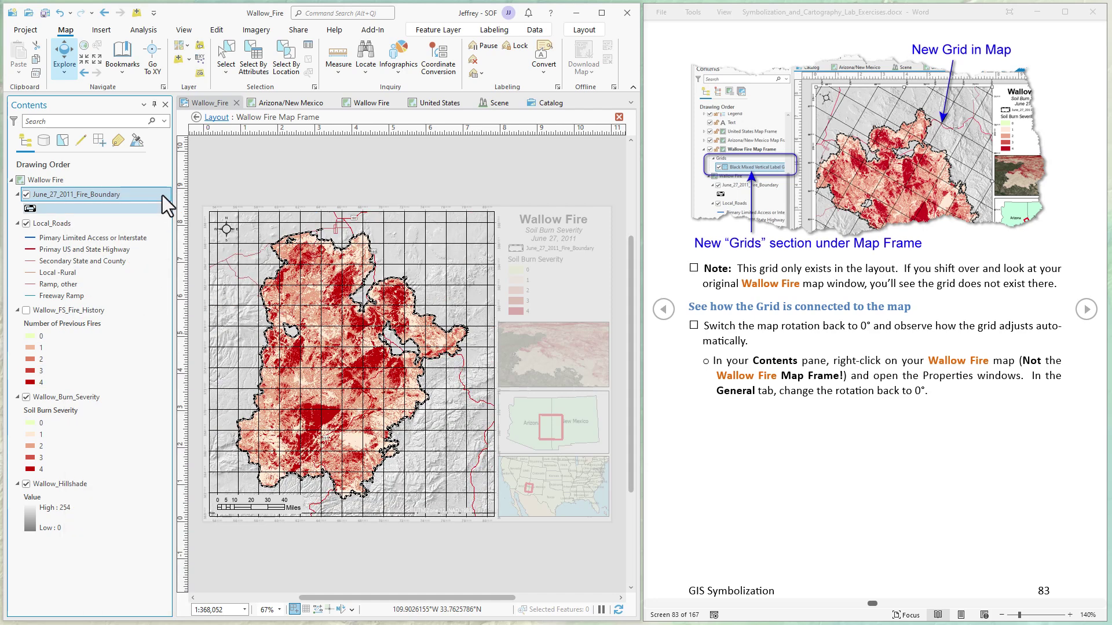
click(216, 117)
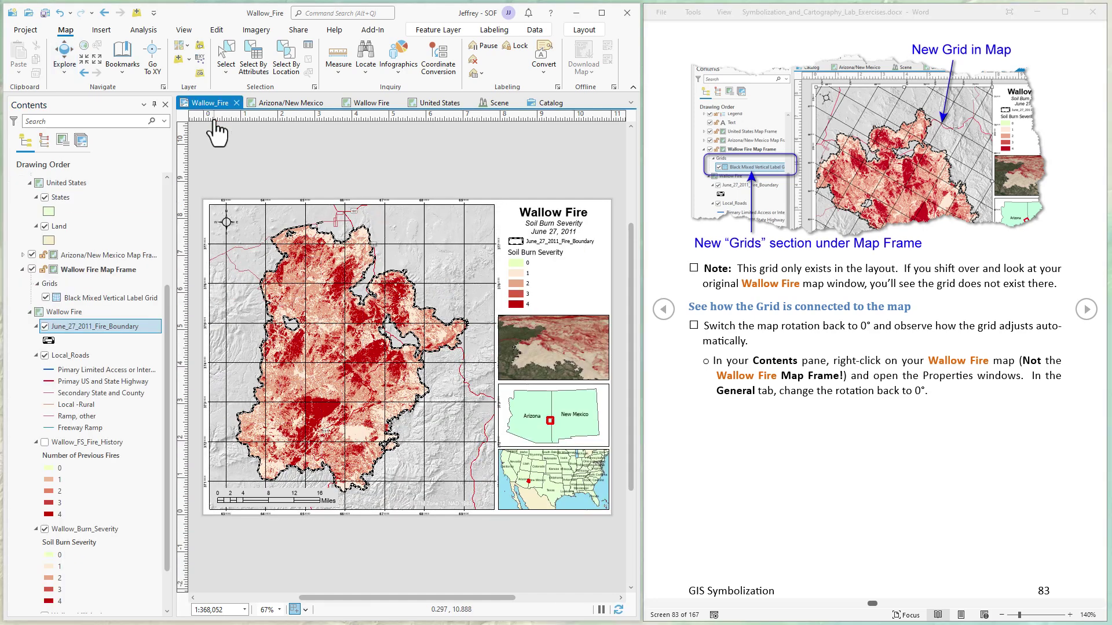
- Open the properties of the Black Mixed Vertical Label Grid, and advance the lab instructions to page 85
click(1083, 312)
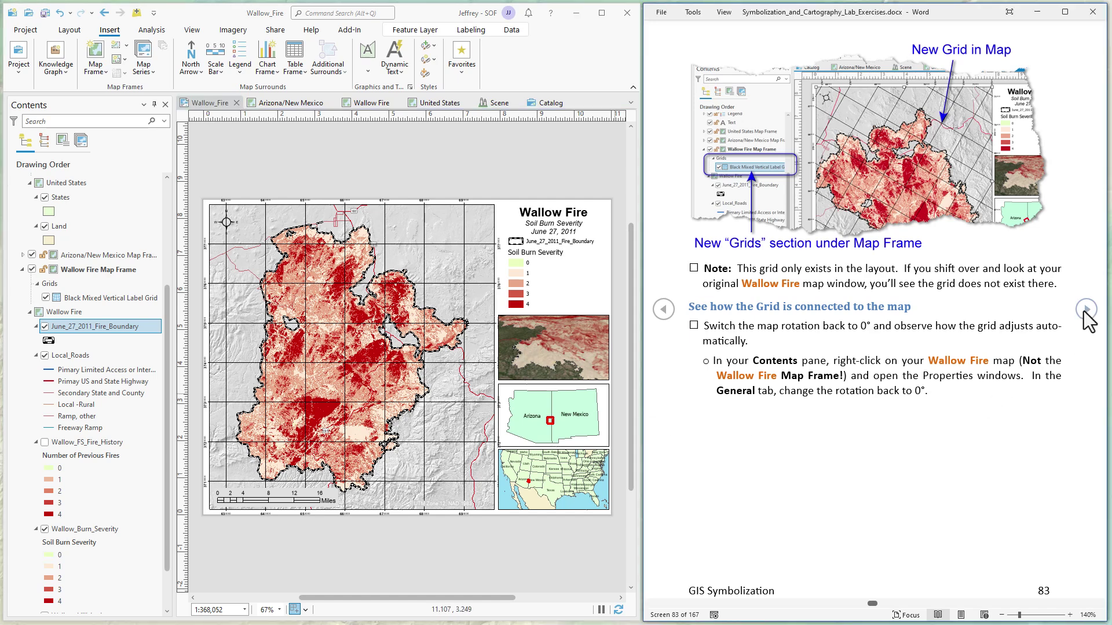
click(1084, 313)
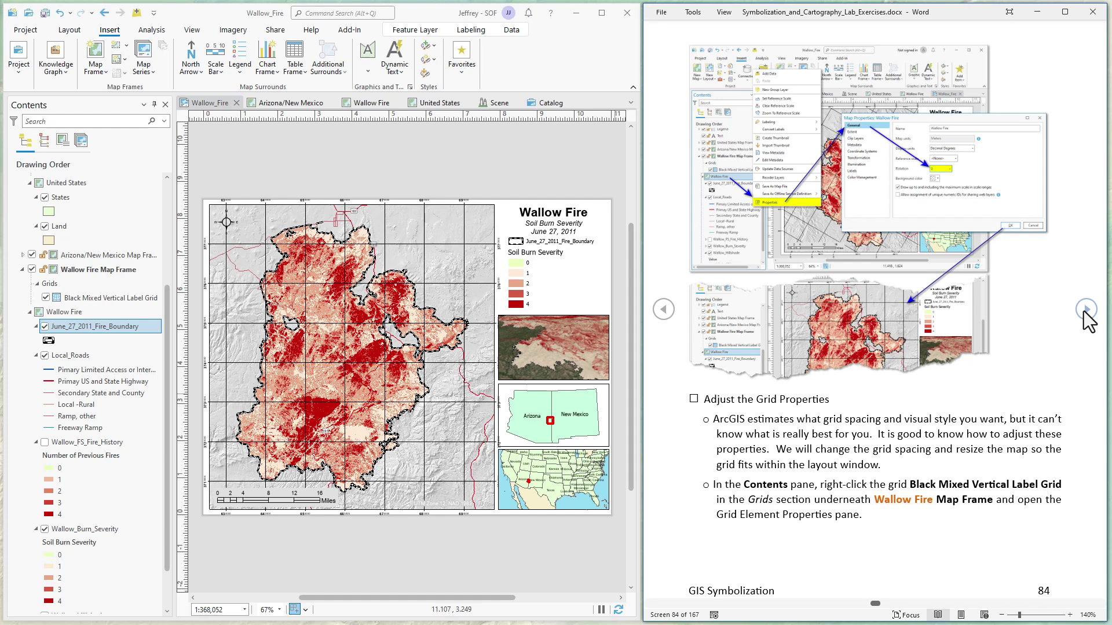
click(91, 298)
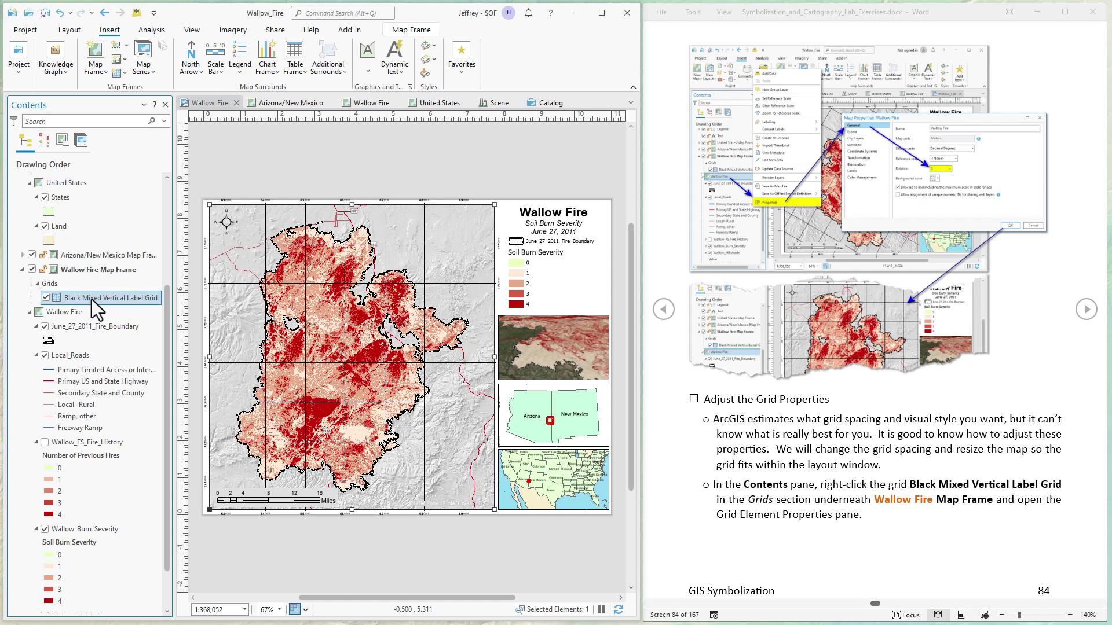
right_click(92, 299)
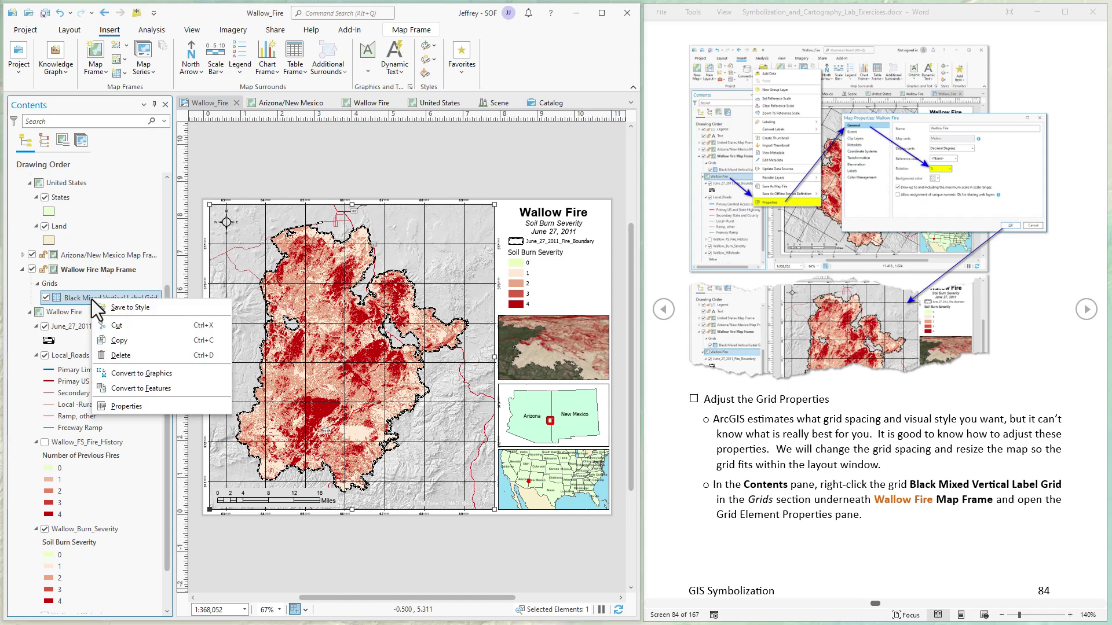
click(144, 405)
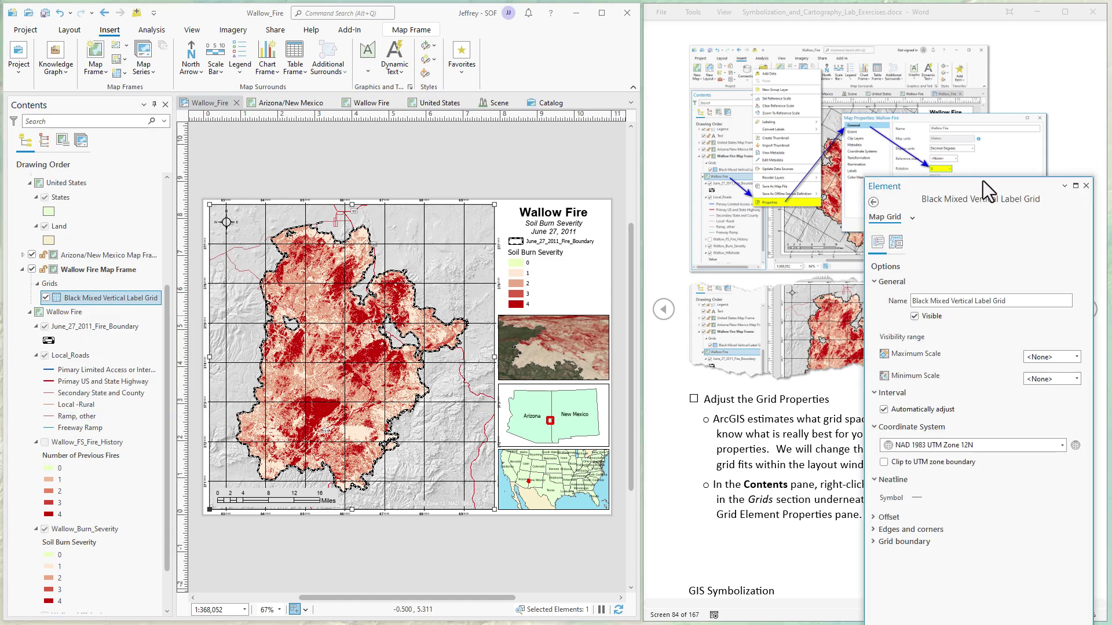
drag(985, 183, 506, 99)
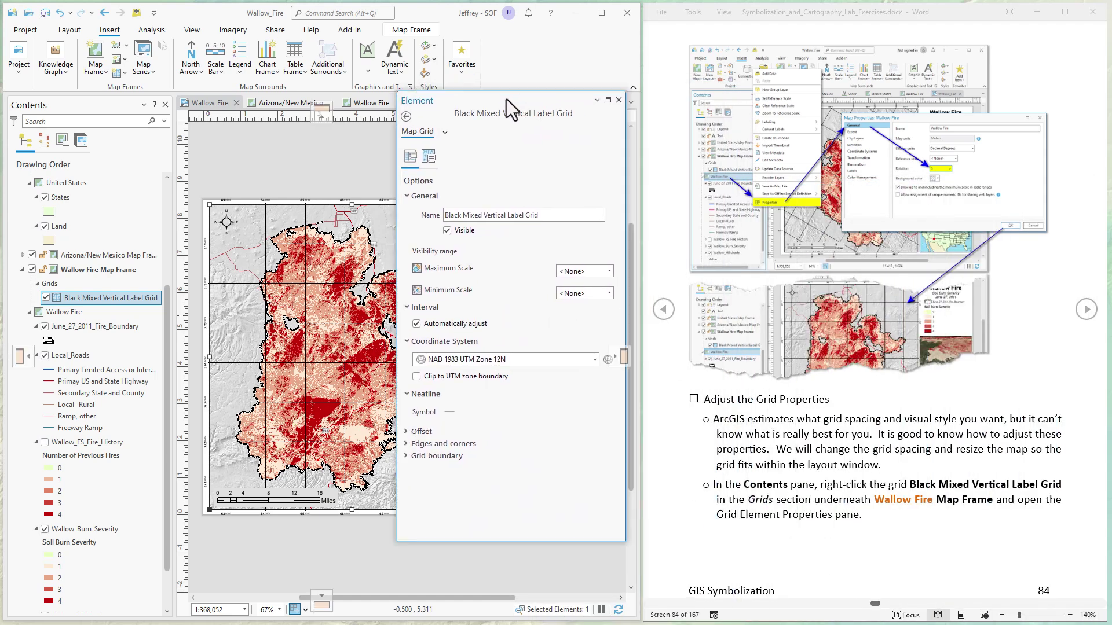
click(1087, 310)
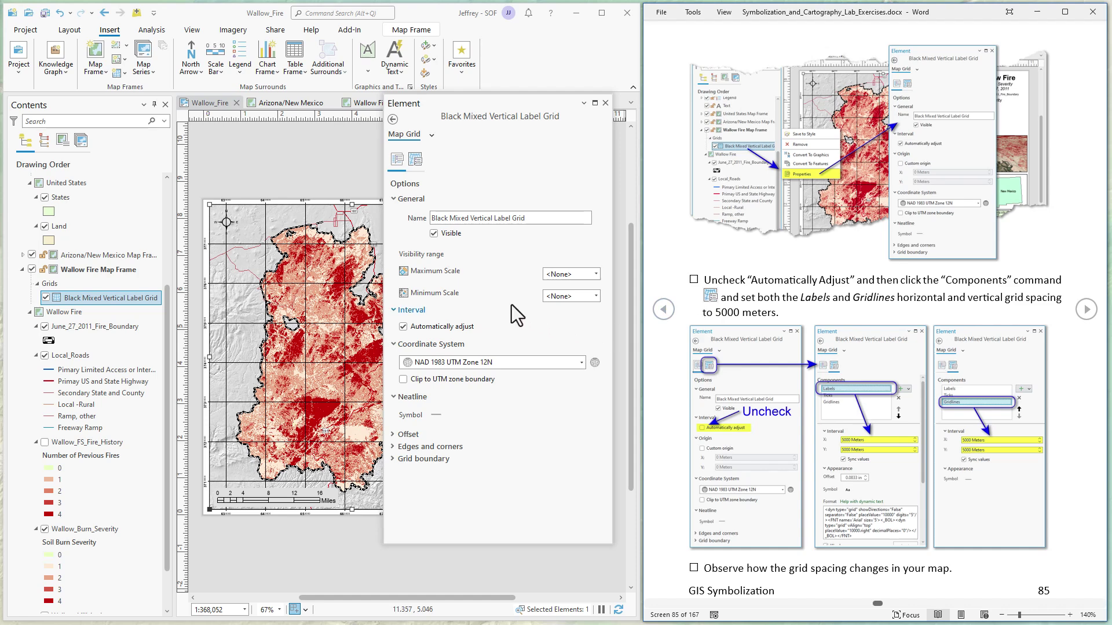
- Turn off automatic interval adjustment for the grid and set the X and Y intervals of its Gridlines component to 5000 meters
click(403, 327)
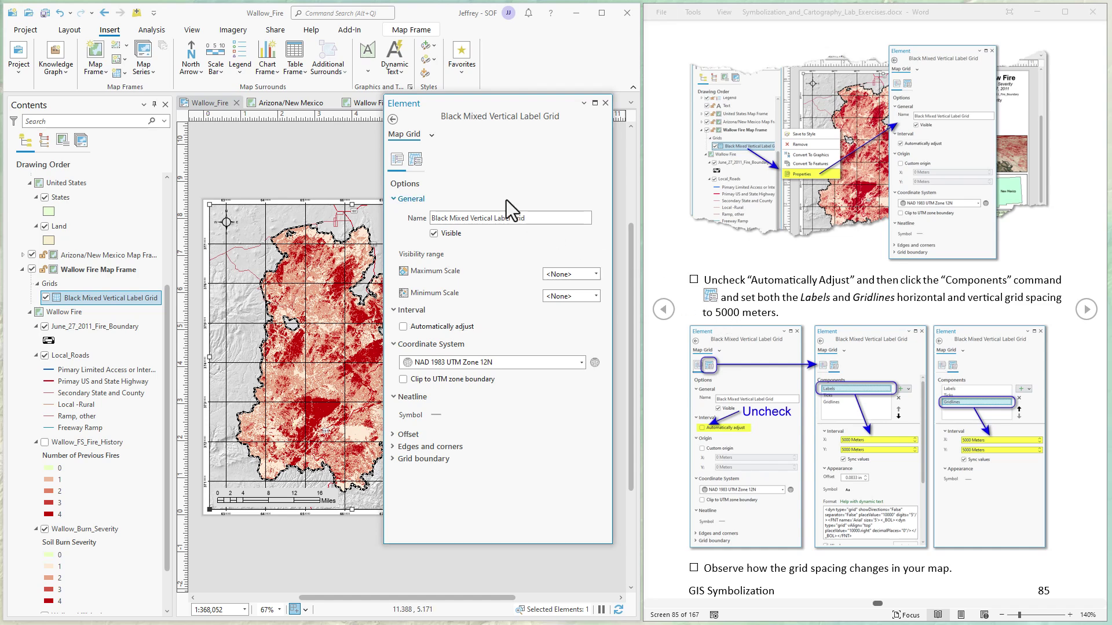
click(413, 161)
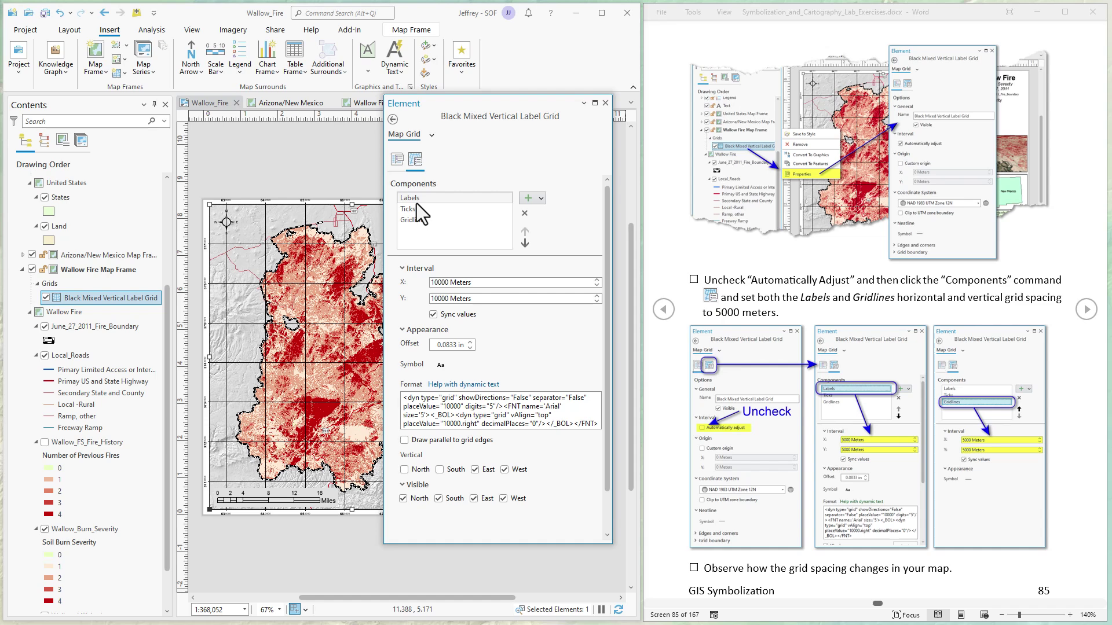
click(418, 222)
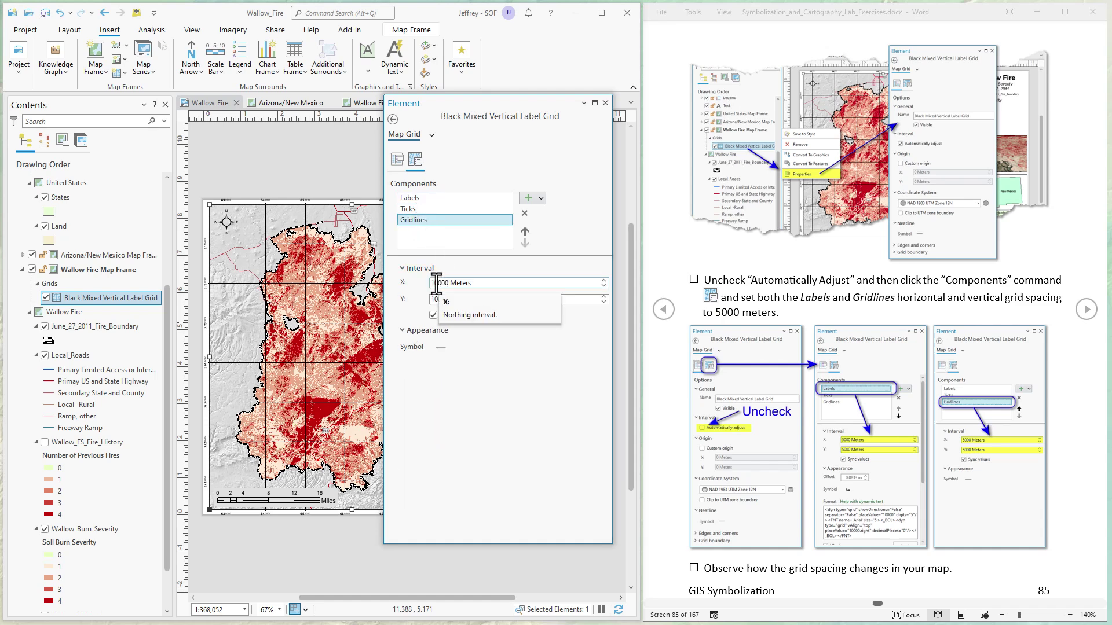
drag(440, 283, 429, 283)
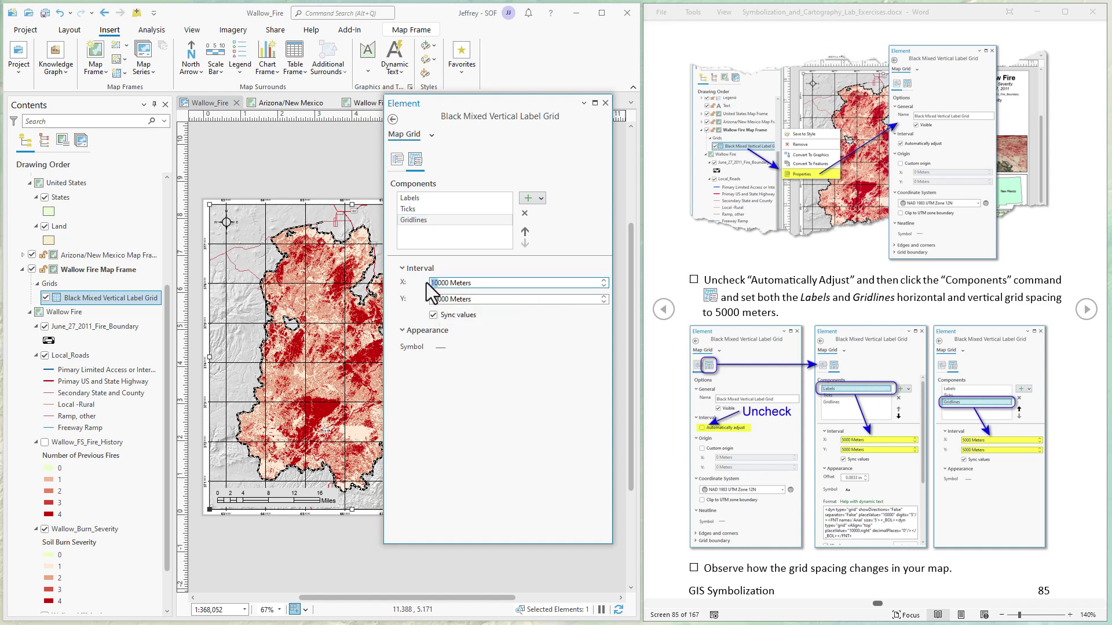
text(5)
key(Tab)
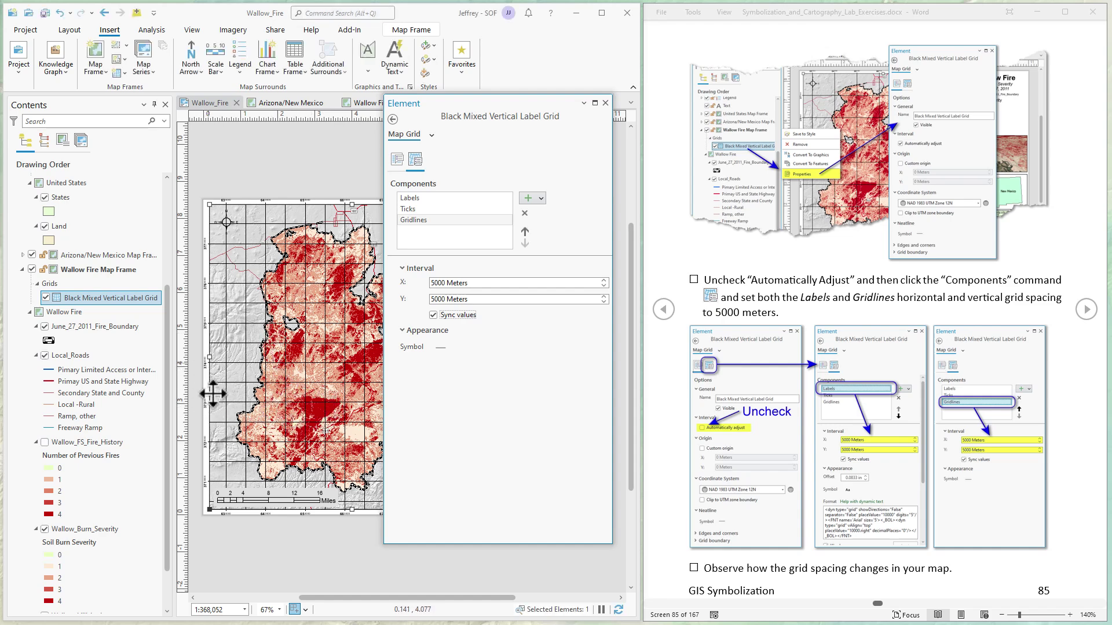
- Set the X and Y intervals of the grid's Labels component to 5000 meters
click(418, 199)
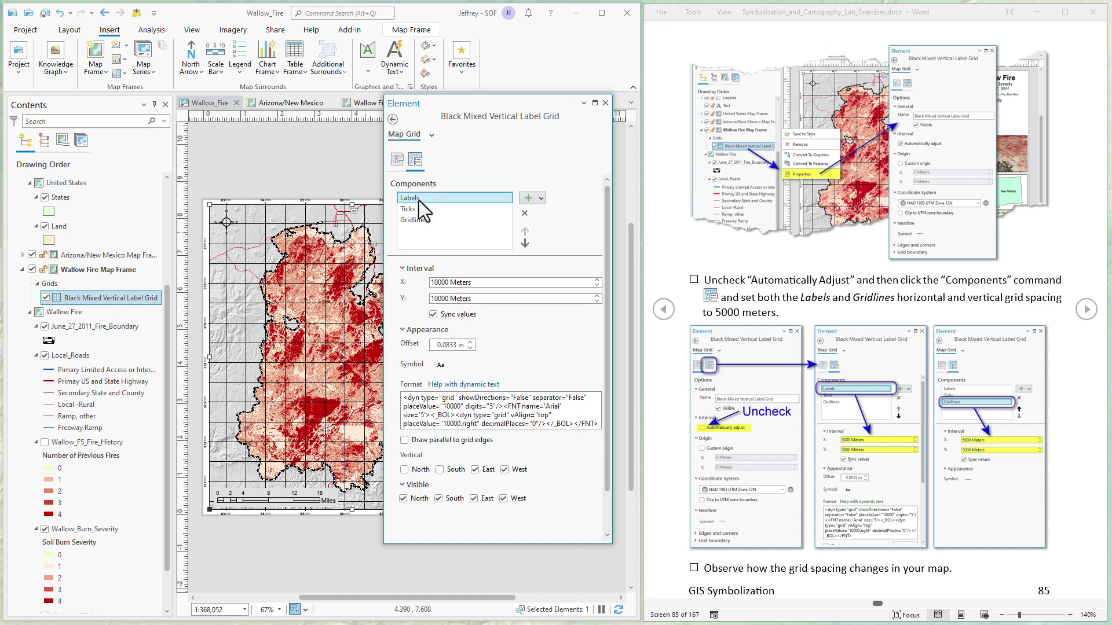
drag(436, 283, 429, 284)
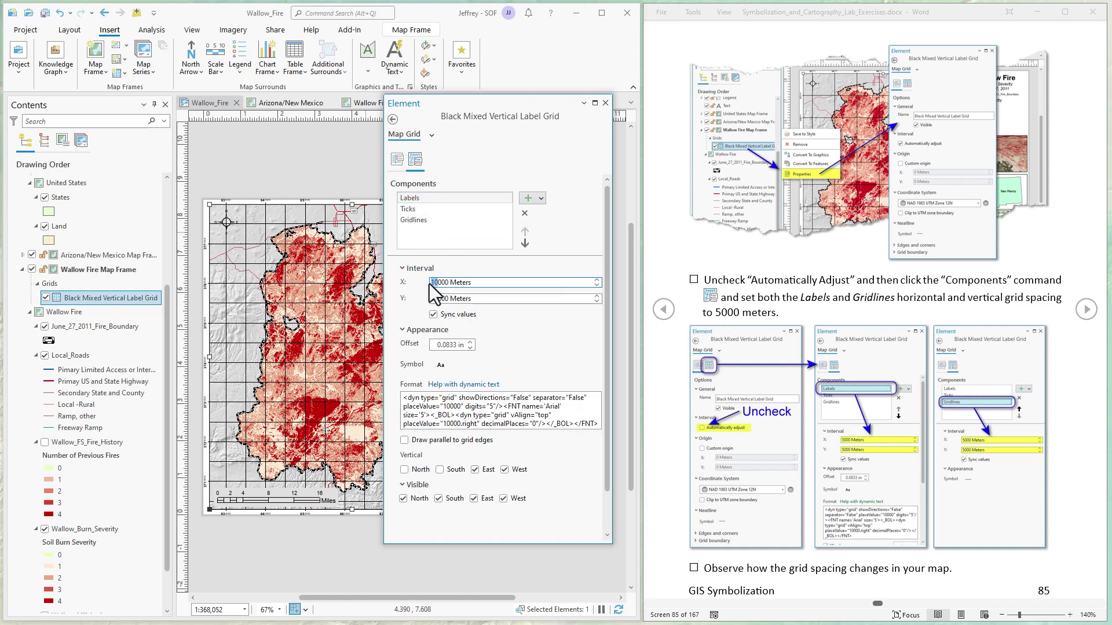
text(5)
key(Tab)
key(Tab)
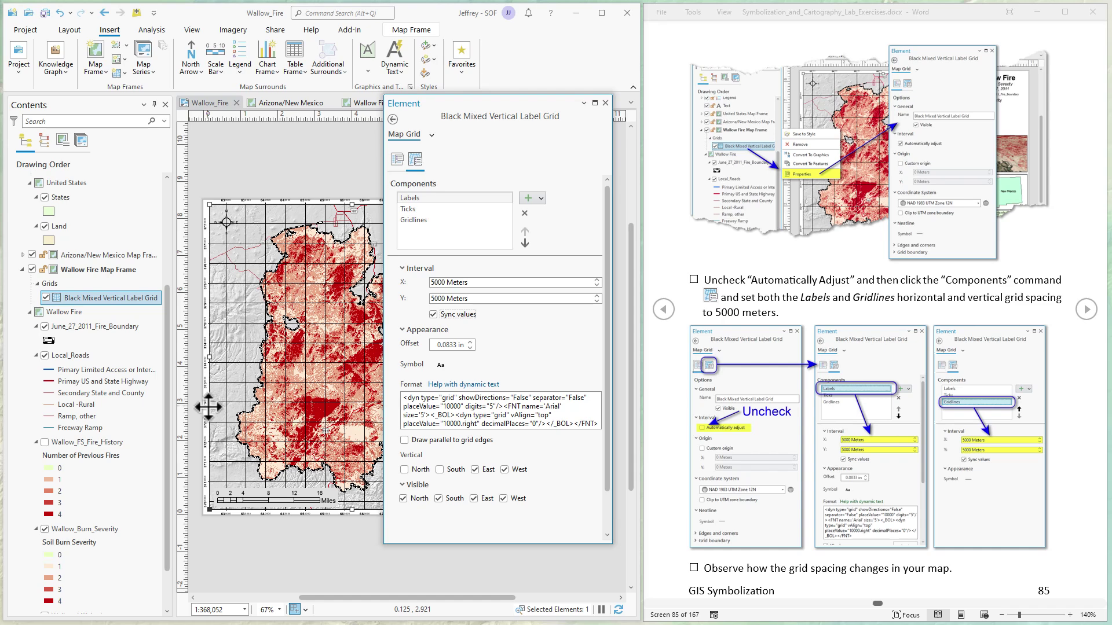
- Advance the lab instructions to page 86 and shrink the Wallow Fire map frame slightly on all four sides so the grid numbers fit the layout
click(1086, 309)
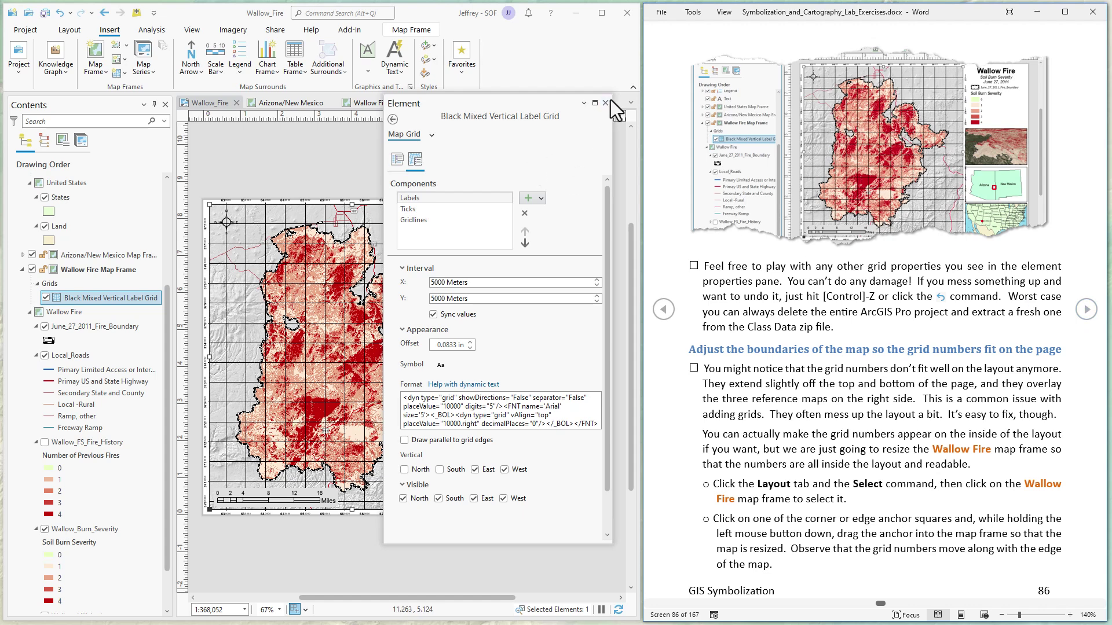
drag(605, 103, 639, 236)
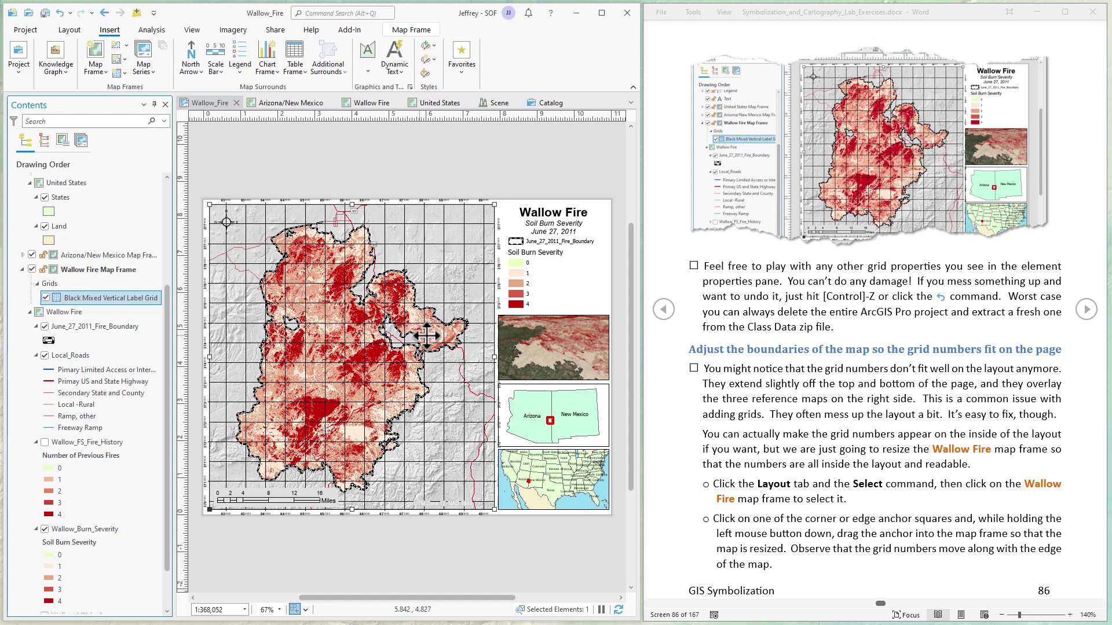
click(382, 258)
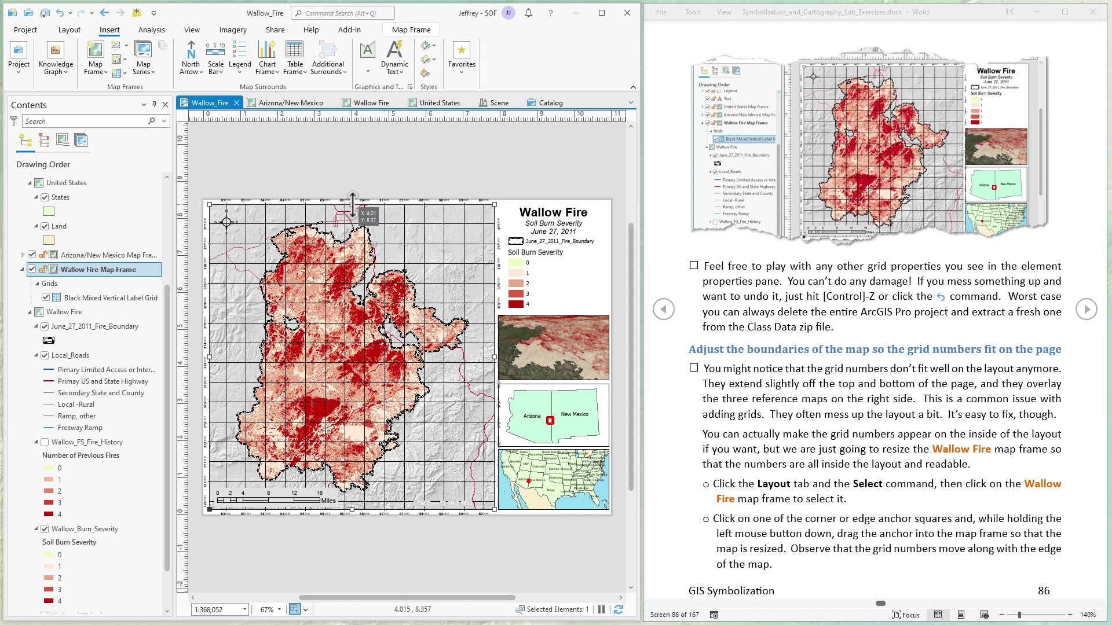
drag(352, 204, 352, 209)
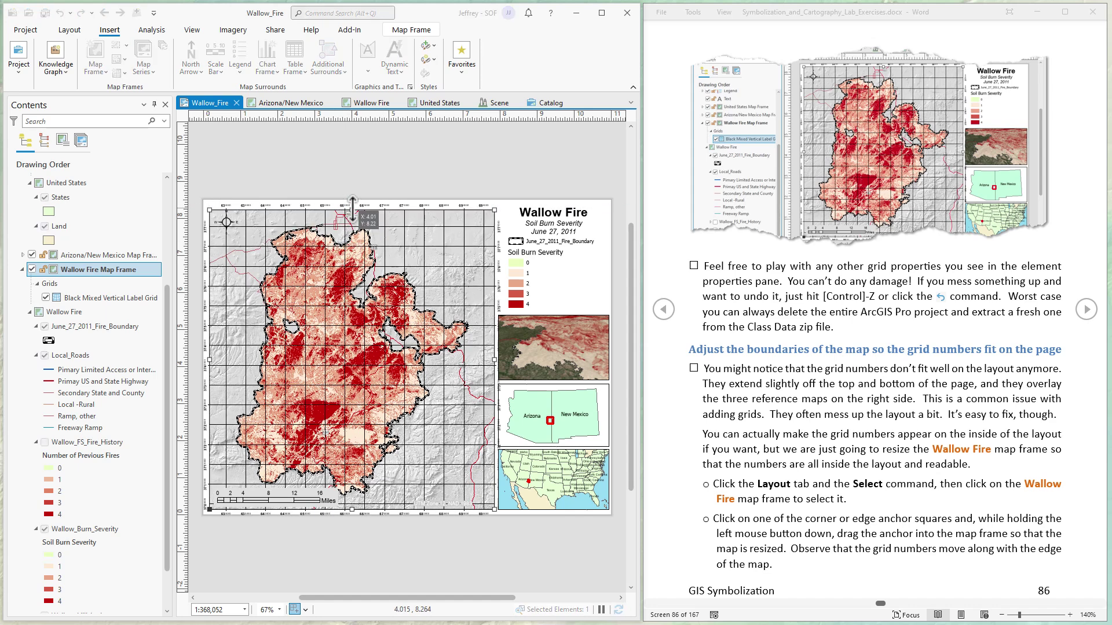
drag(209, 359, 214, 360)
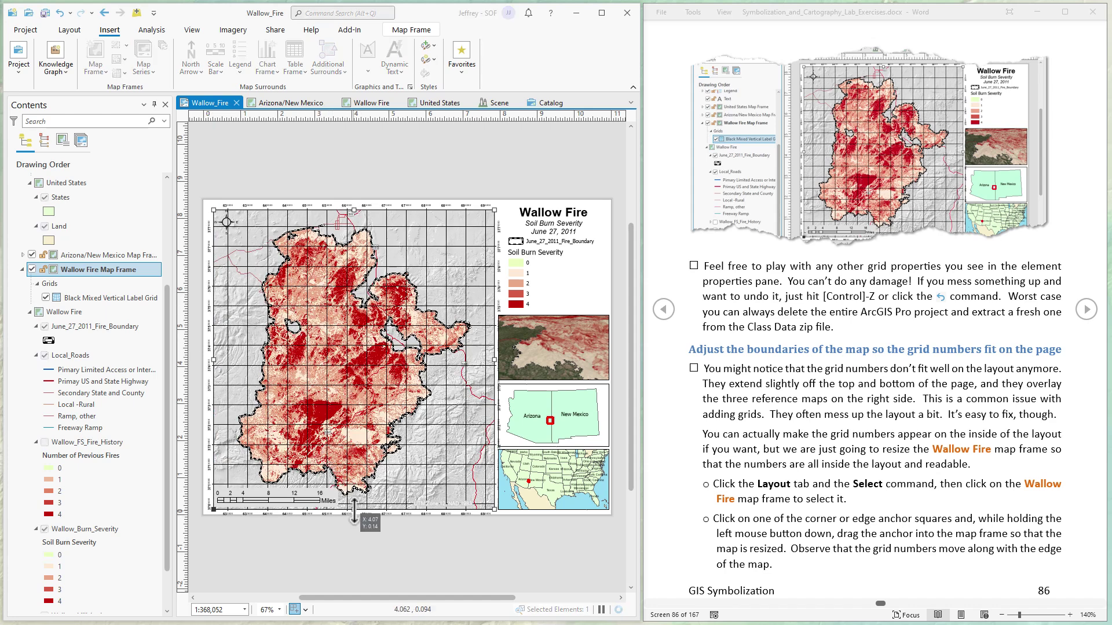
drag(354, 509, 354, 507)
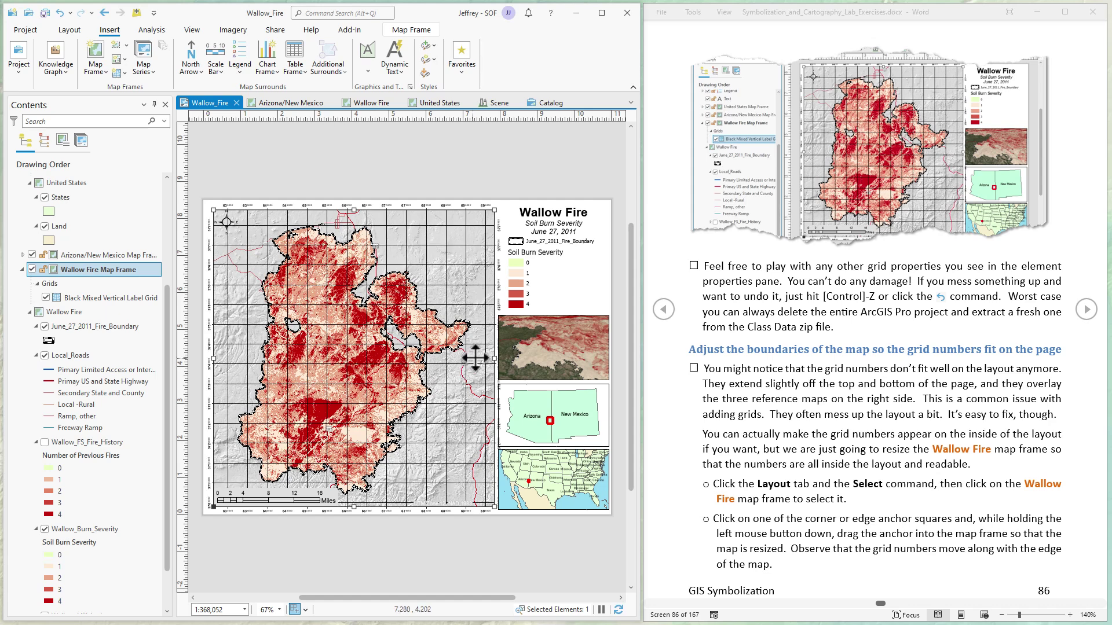
drag(494, 359, 488, 358)
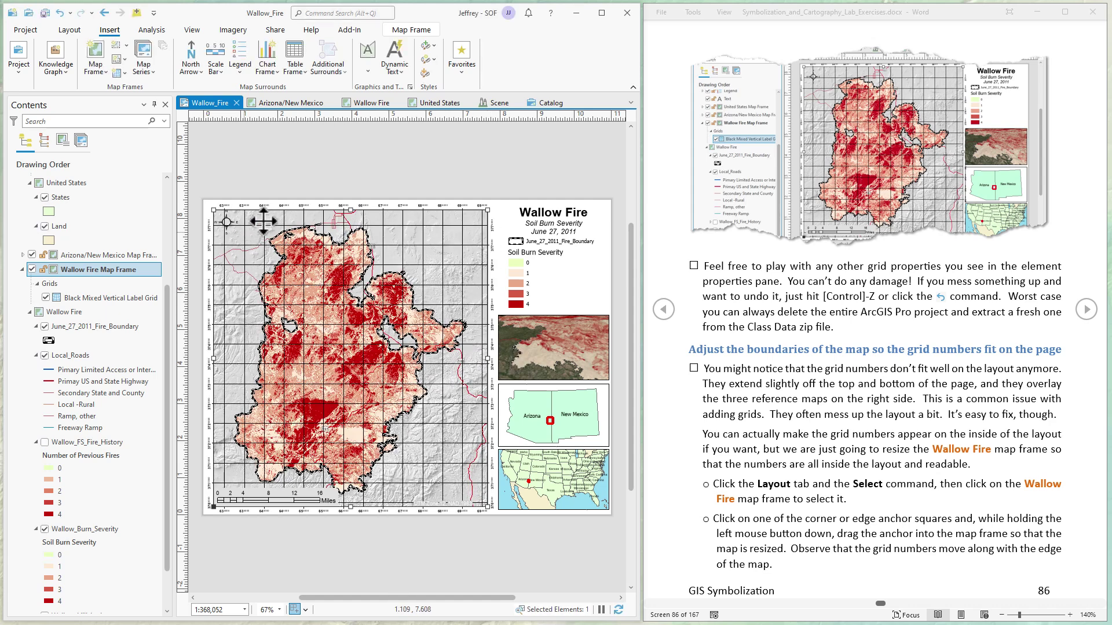
click(399, 176)
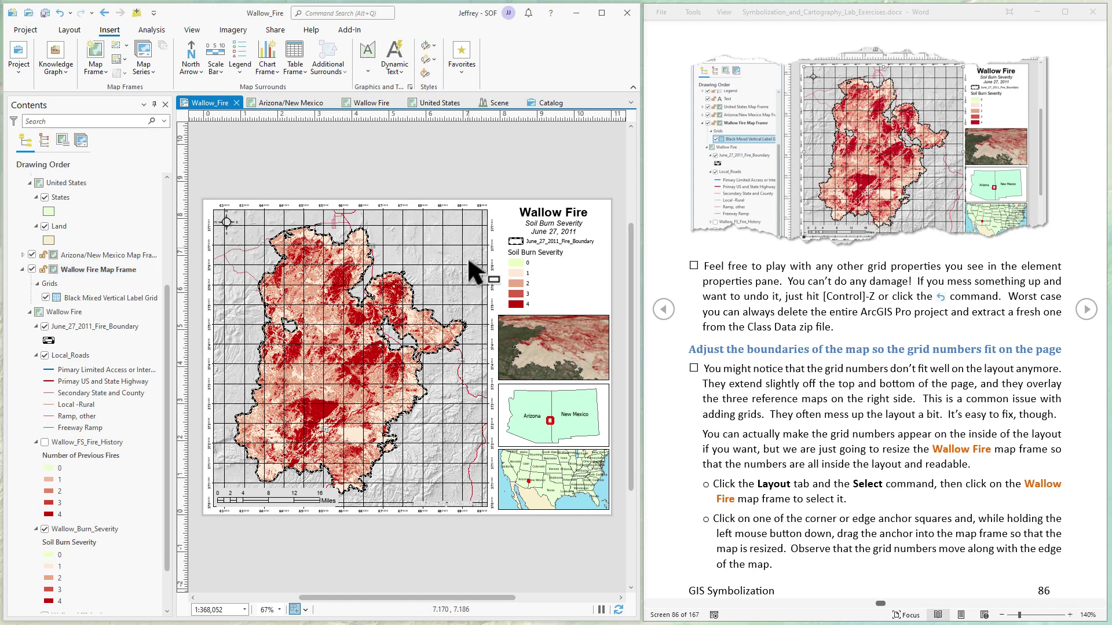
- Examine the grid numbers beside the map frame up close, advance the lab instructions to page 87, and return the layout to its full extent
scroll(491, 310, up, 5)
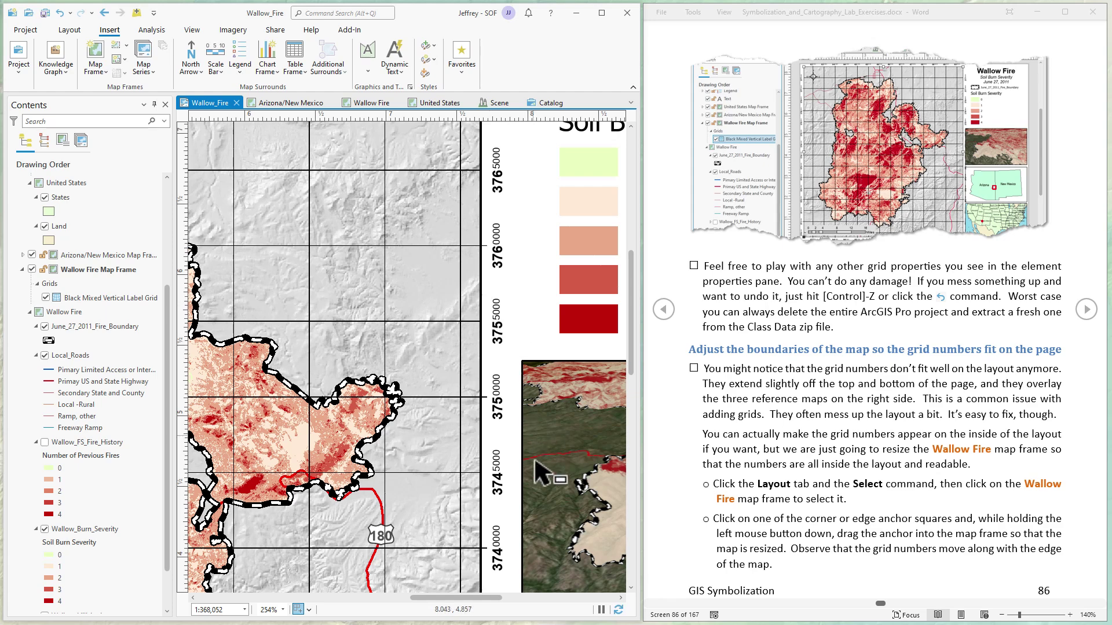
click(1087, 309)
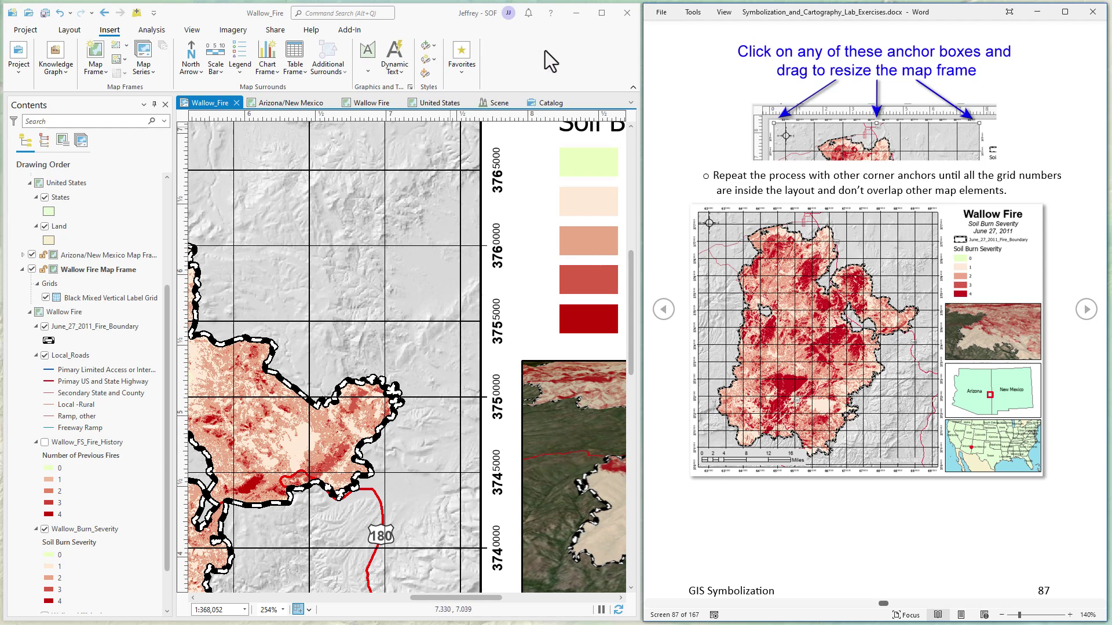
click(70, 30)
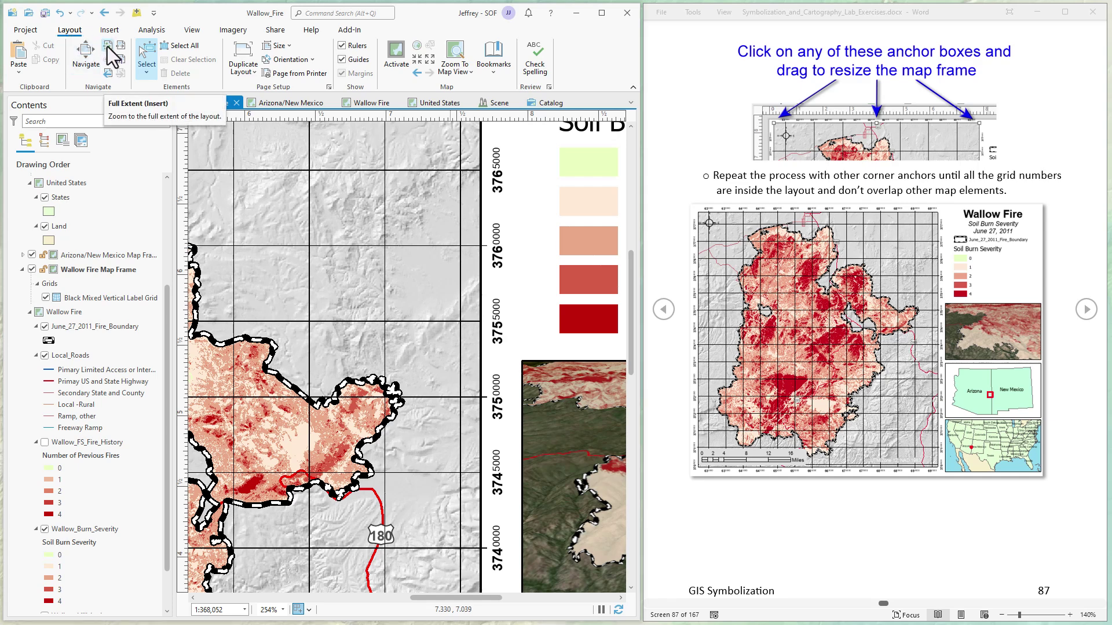
click(108, 47)
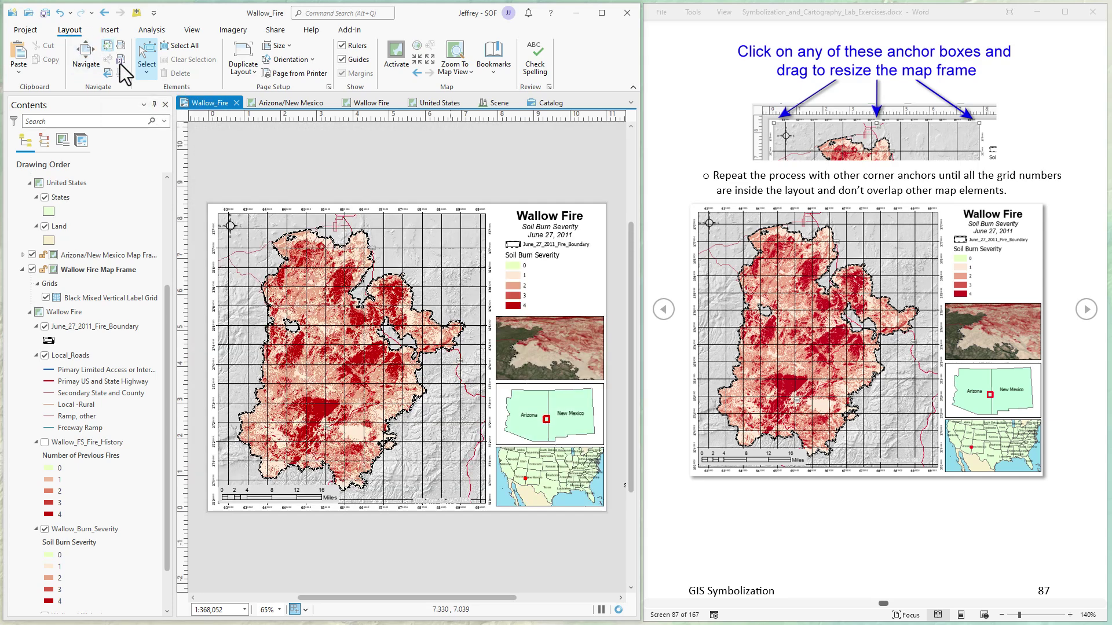
click(852, 245)
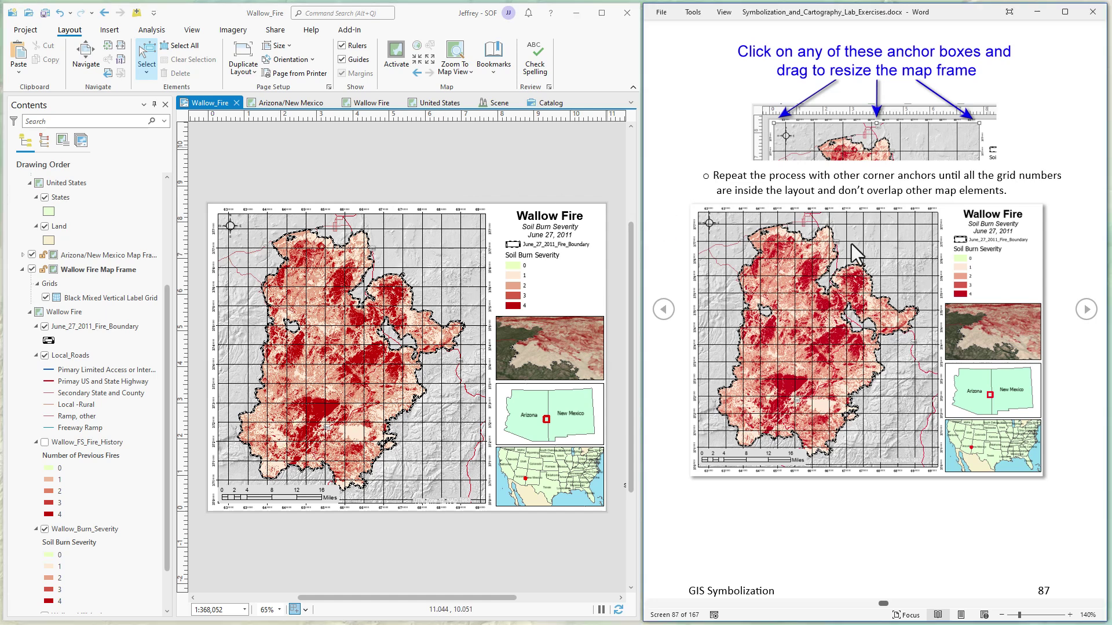